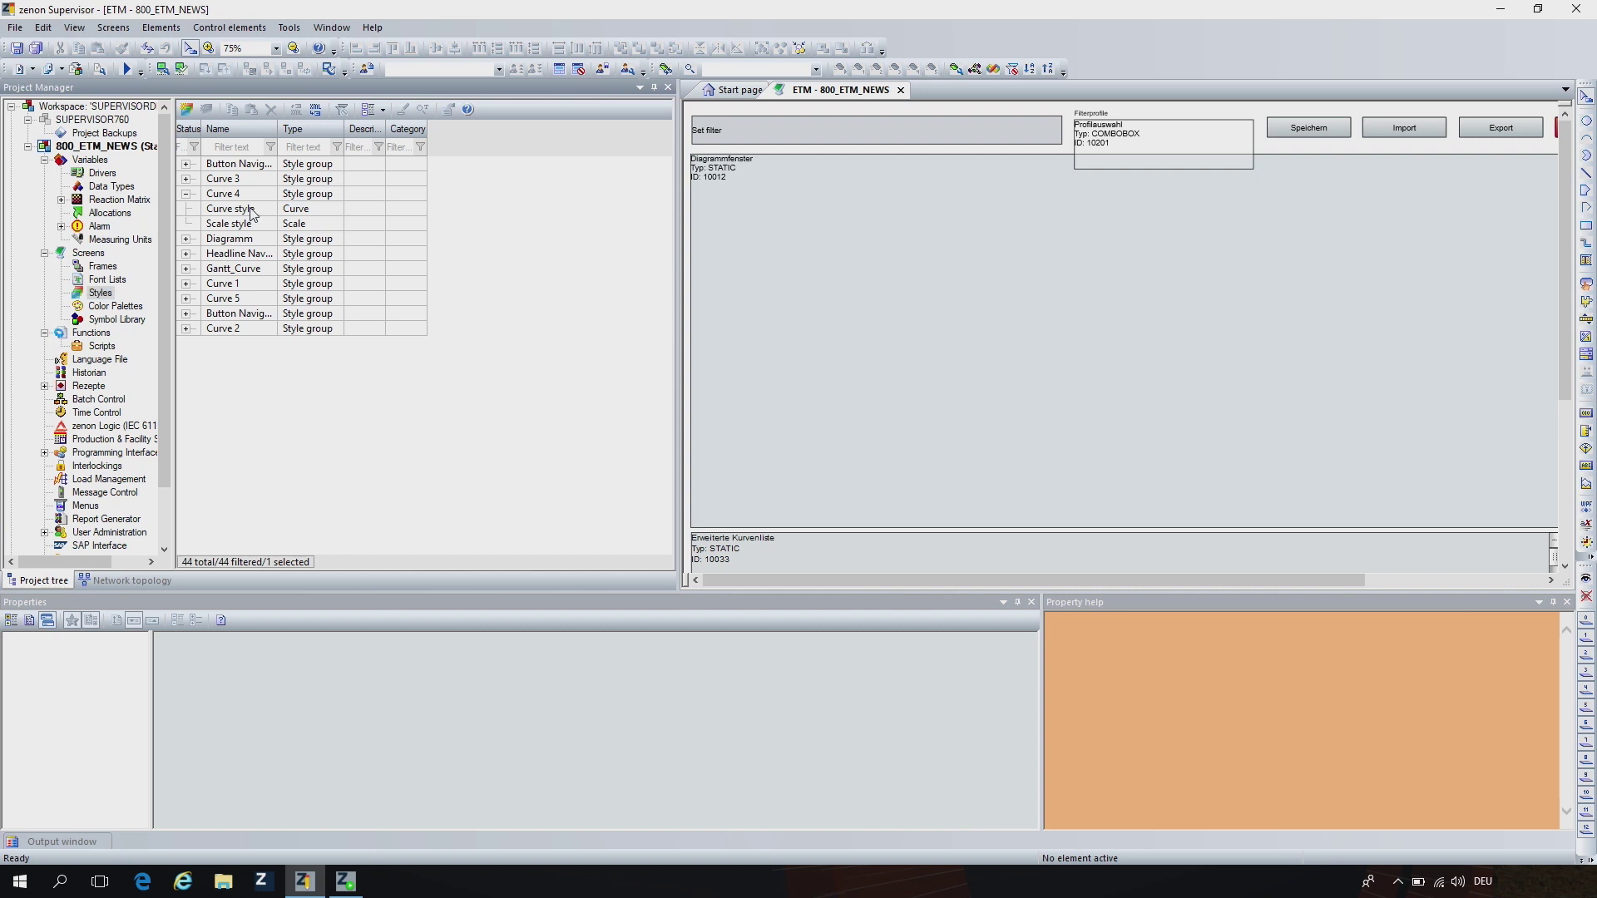
Step: Review the Curve 4 curve style, its representation settings, and the Curve 4 scale style
left_click(254, 210)
left_click(261, 213)
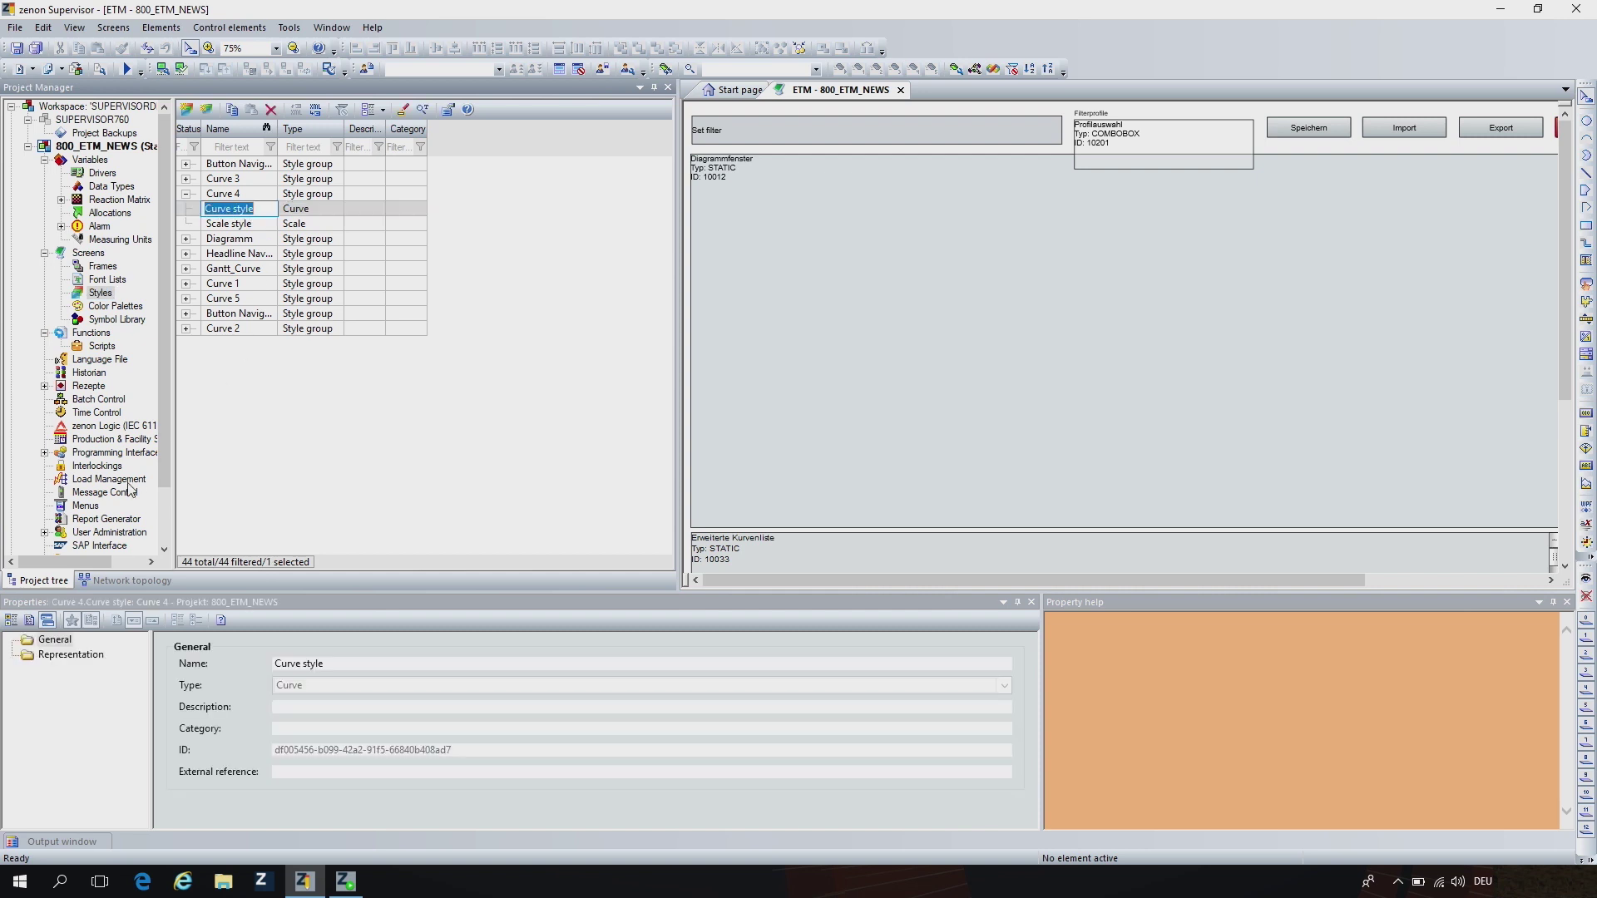
left_click(71, 655)
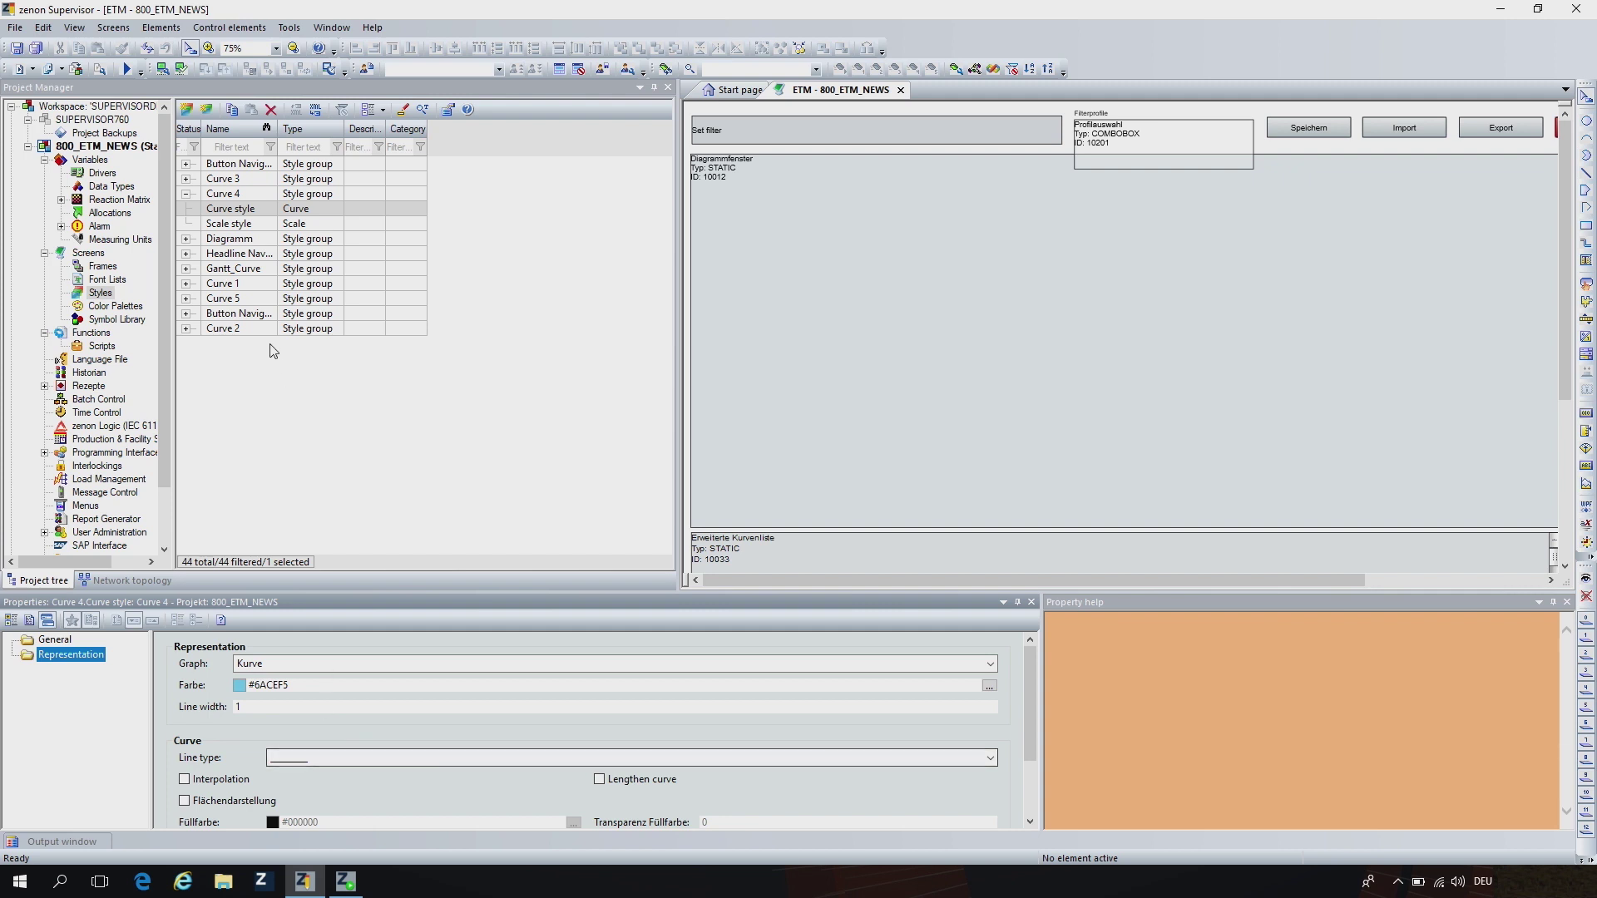
left_click(249, 227)
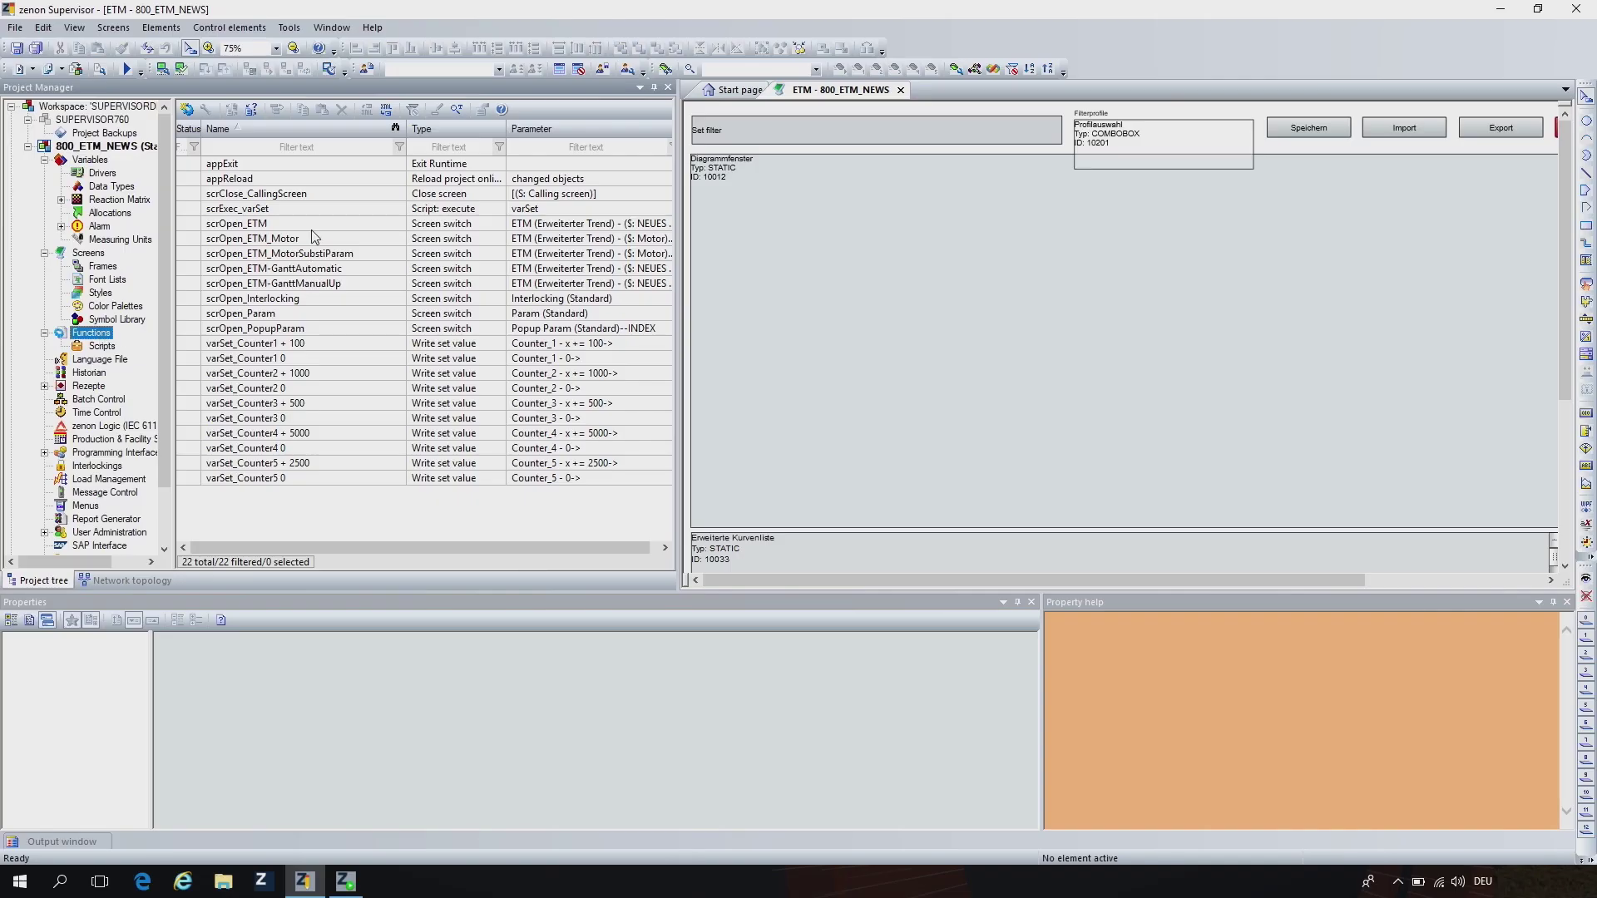
Step: Edit scrOpen_ETM, confirm the ETM screen, check its diagram representation, then select the Counter_1 curve
double_click(292, 223)
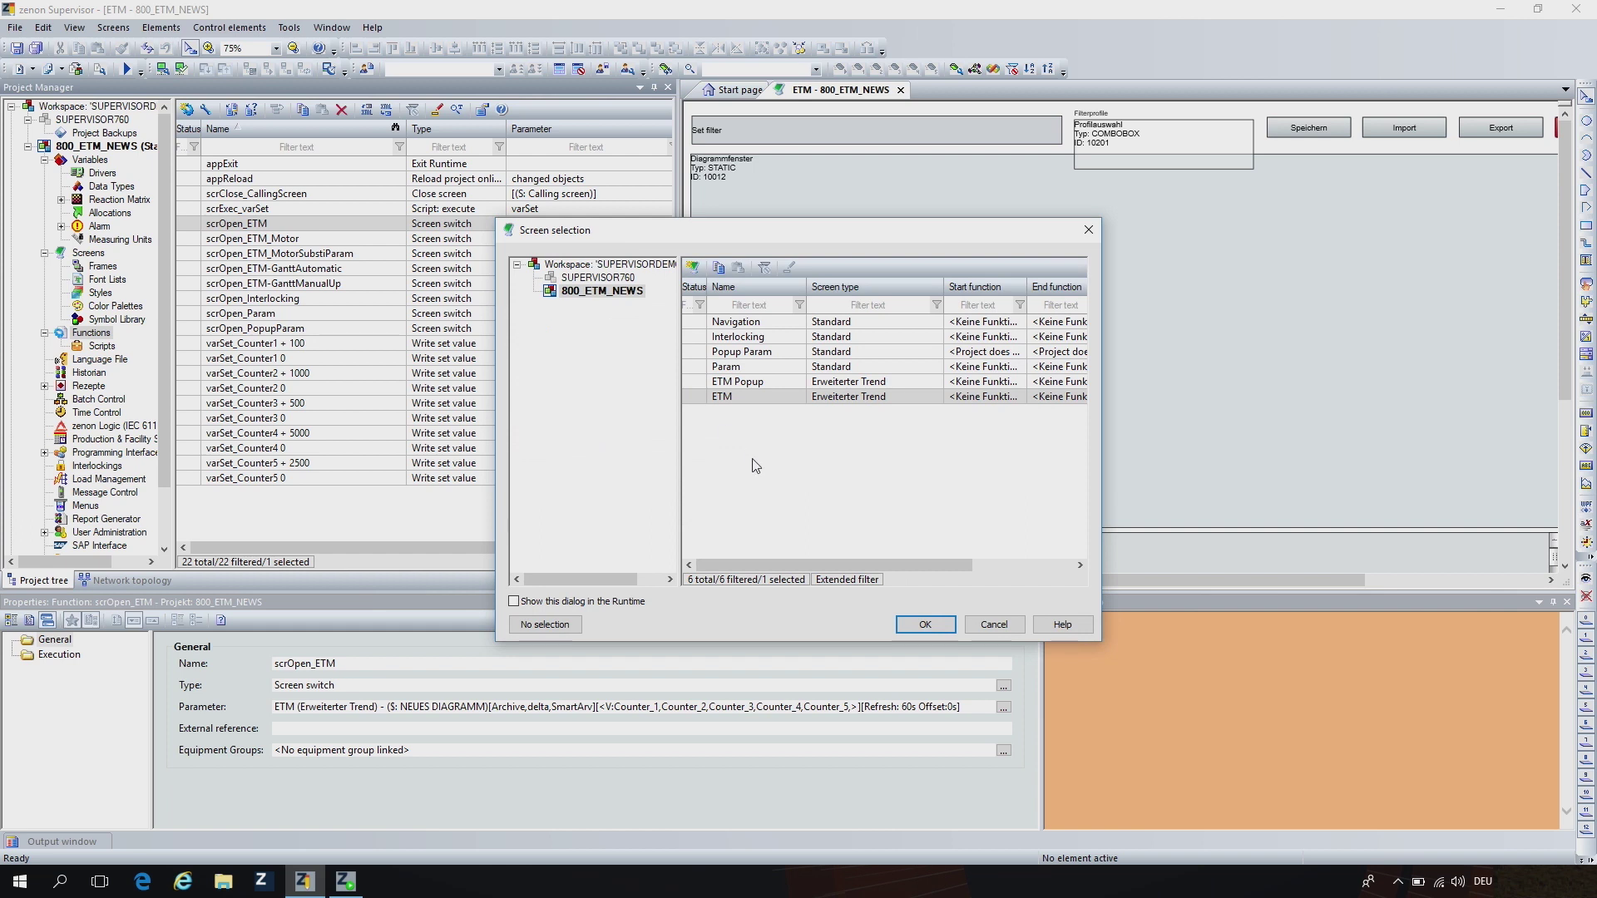
left_click(916, 623)
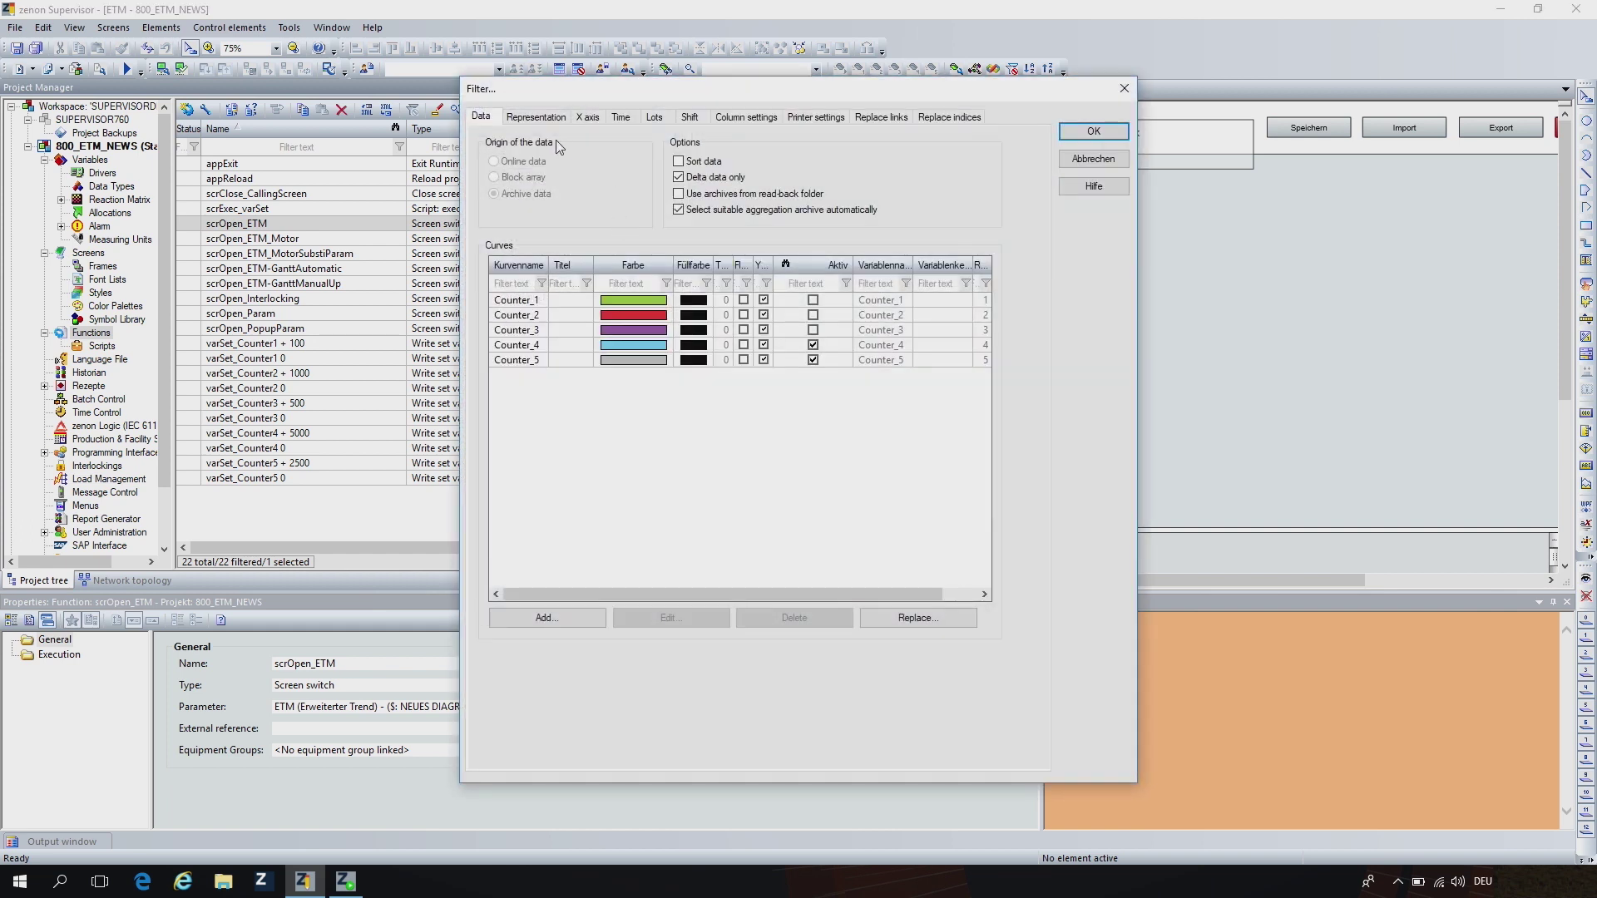
left_click(538, 117)
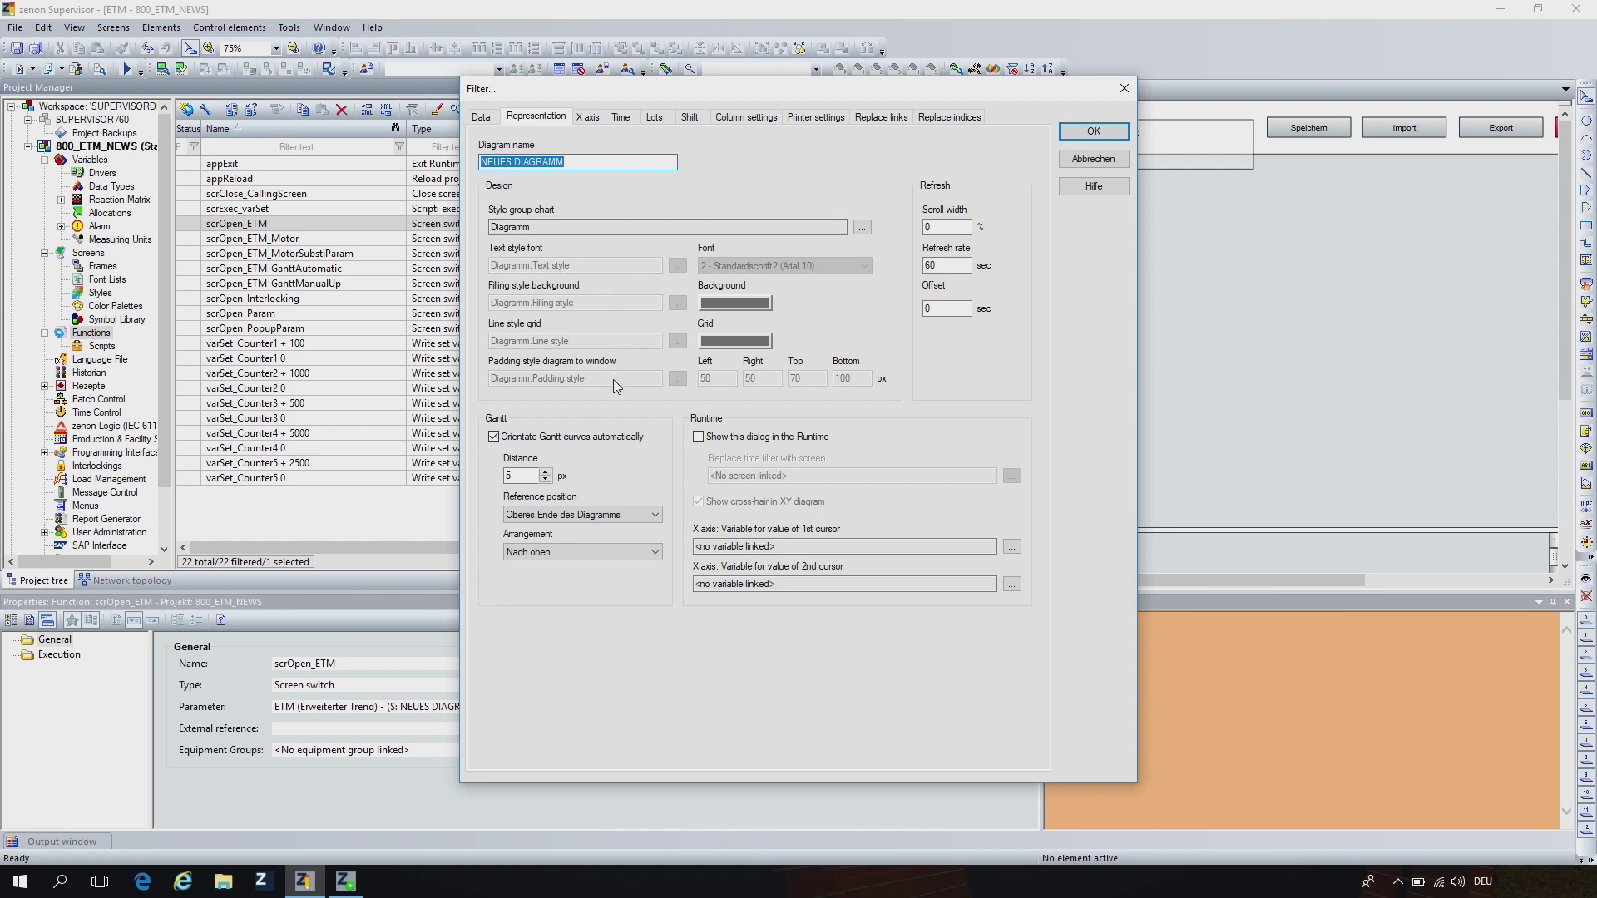
left_click(486, 118)
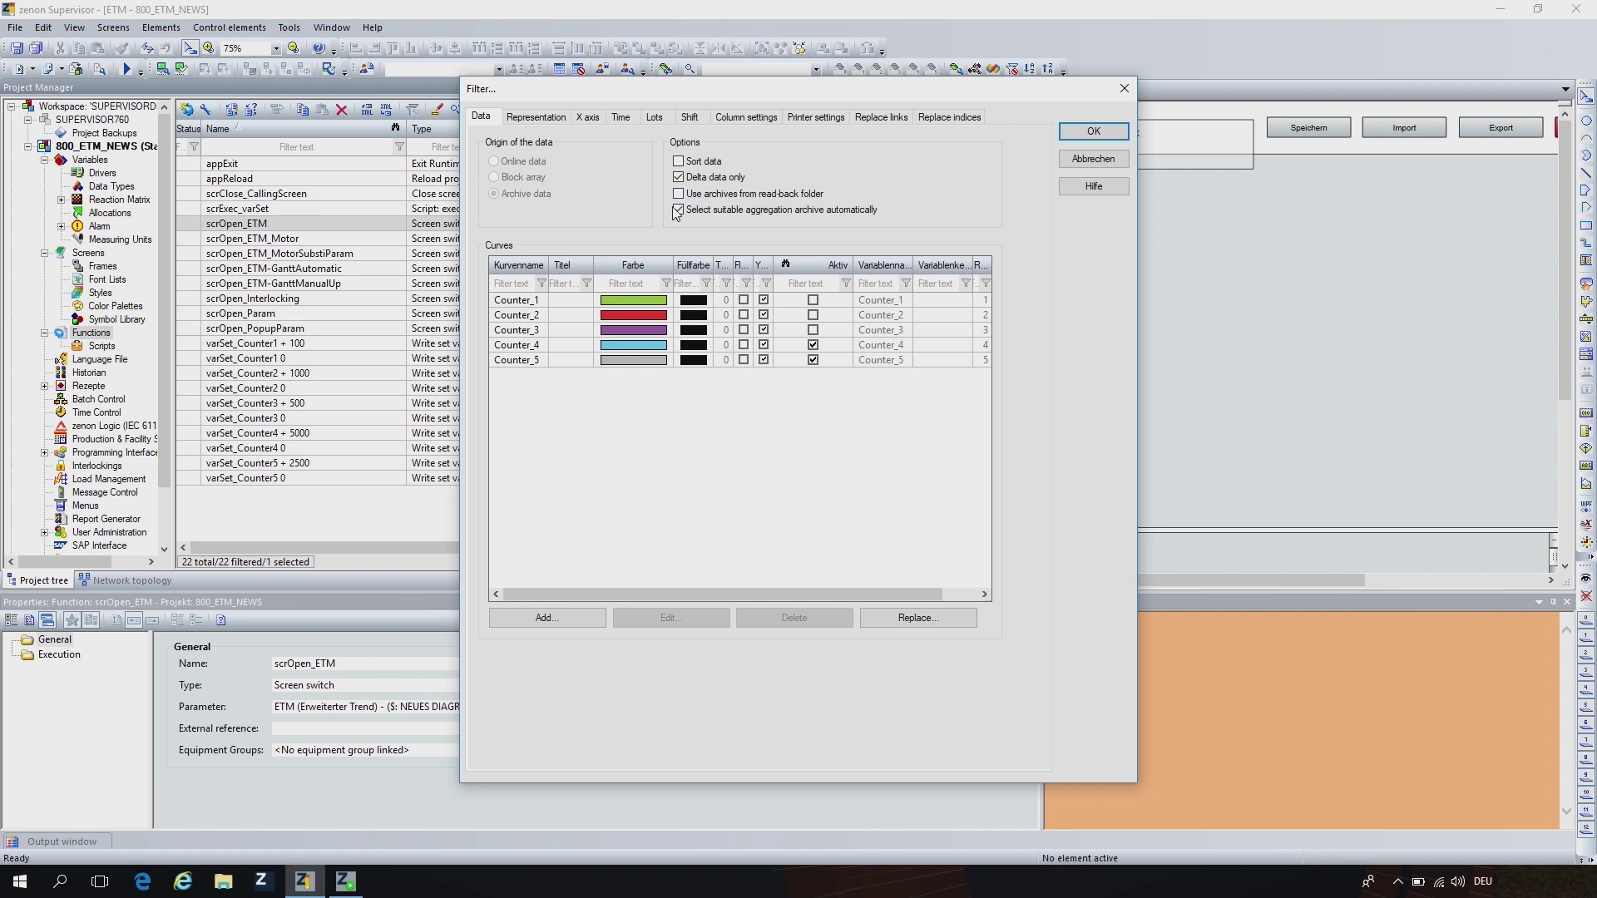
left_click(588, 301)
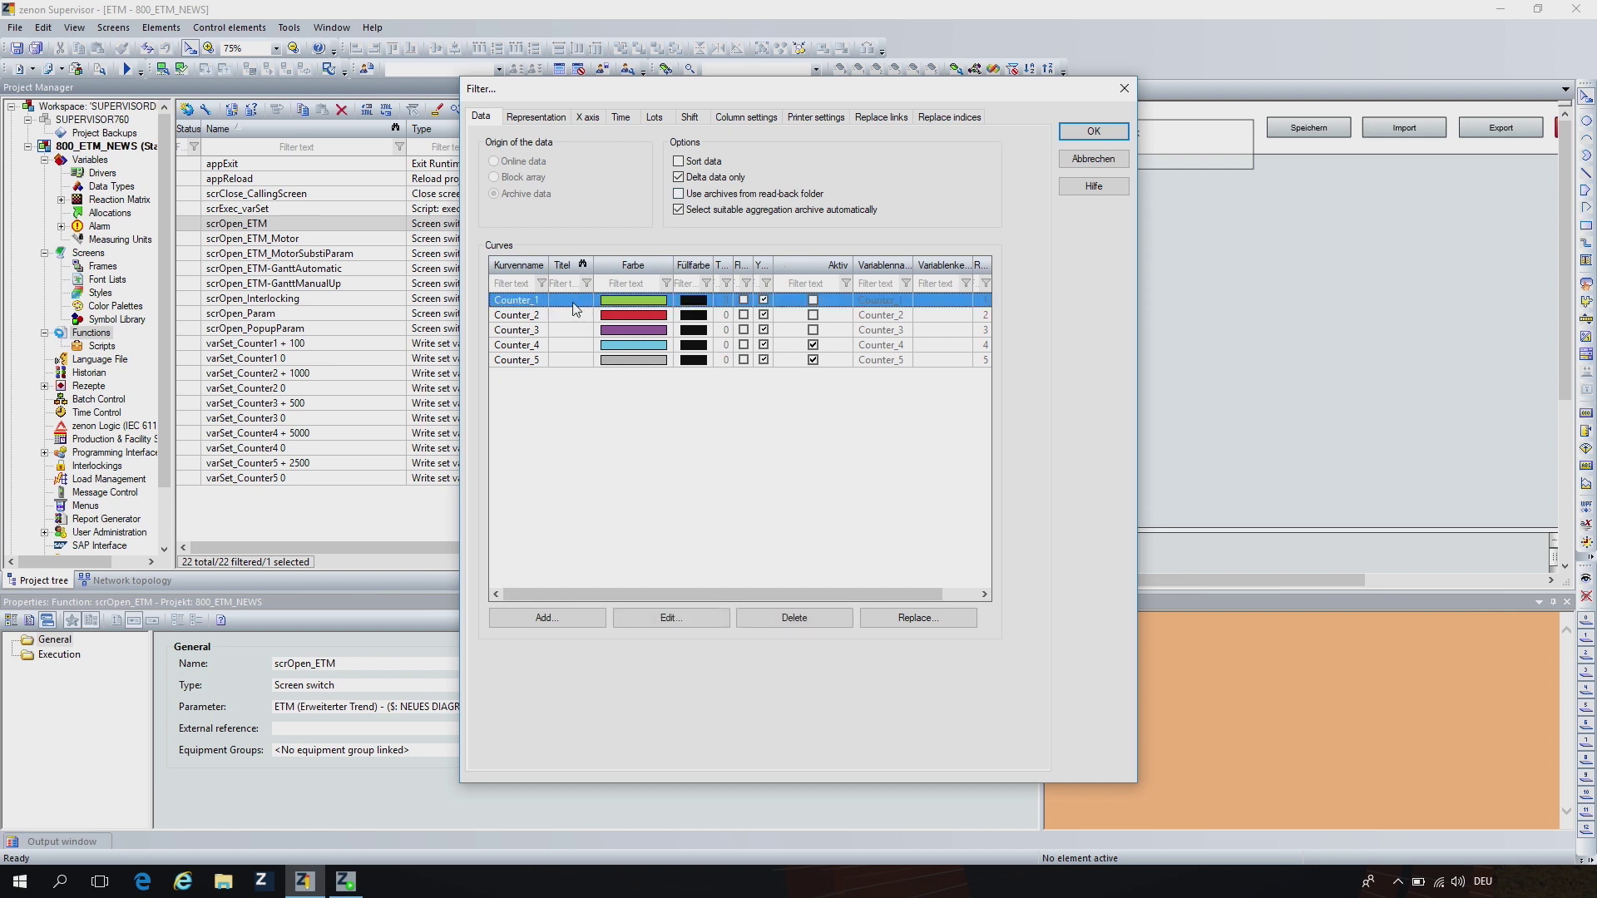
Step: Open Counter_1's curve settings and review its Y-axis settings
double_click(574, 302)
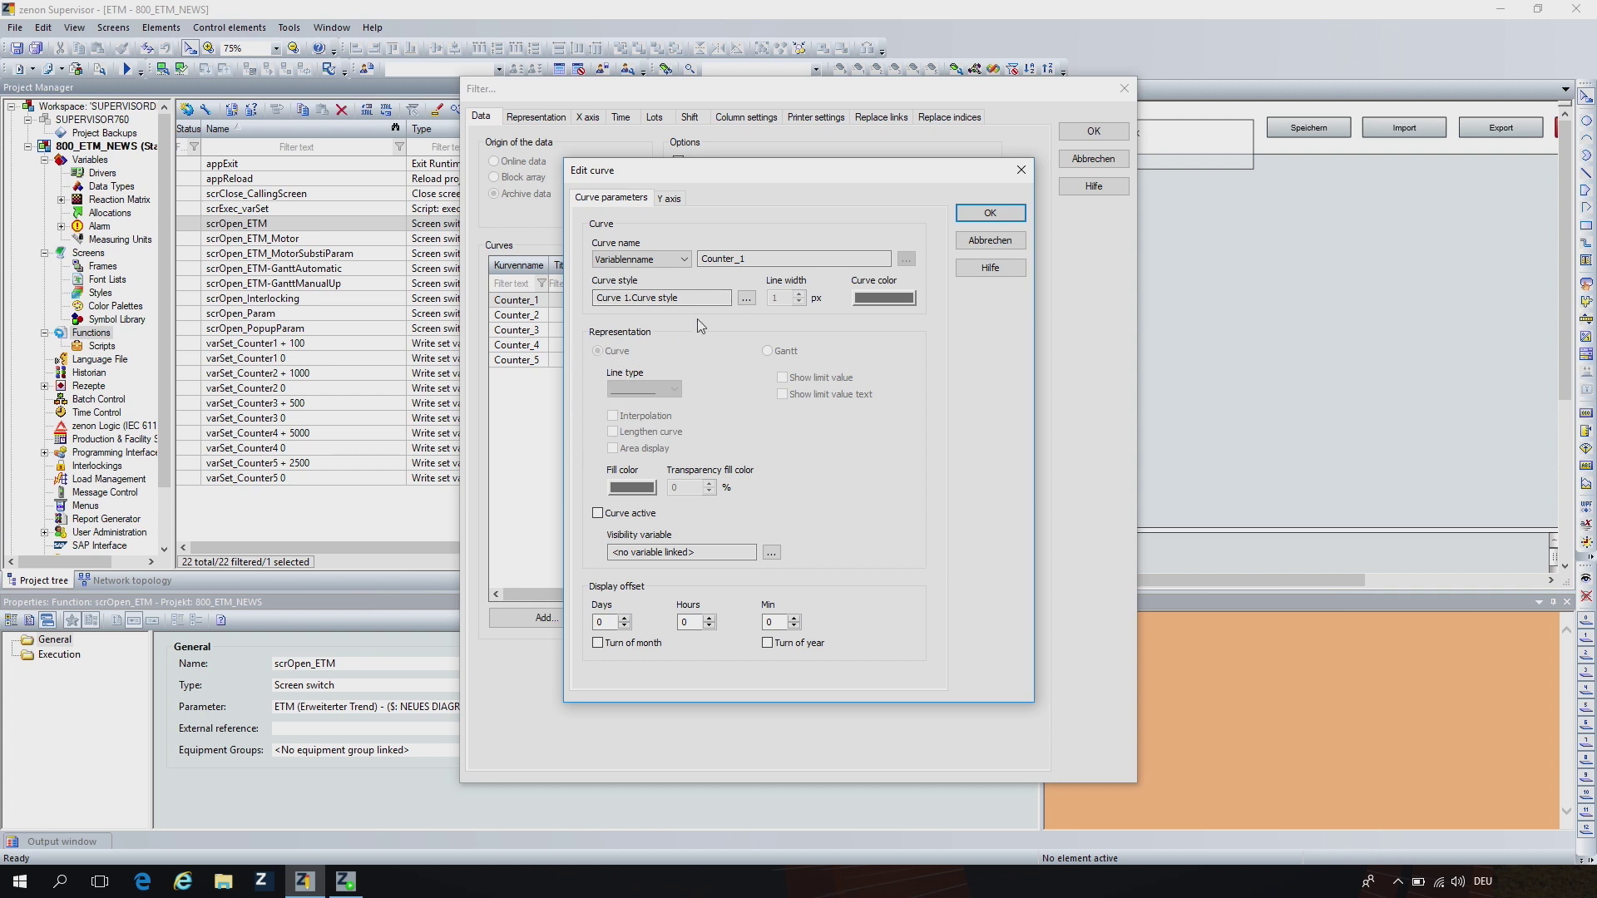
left_click(679, 203)
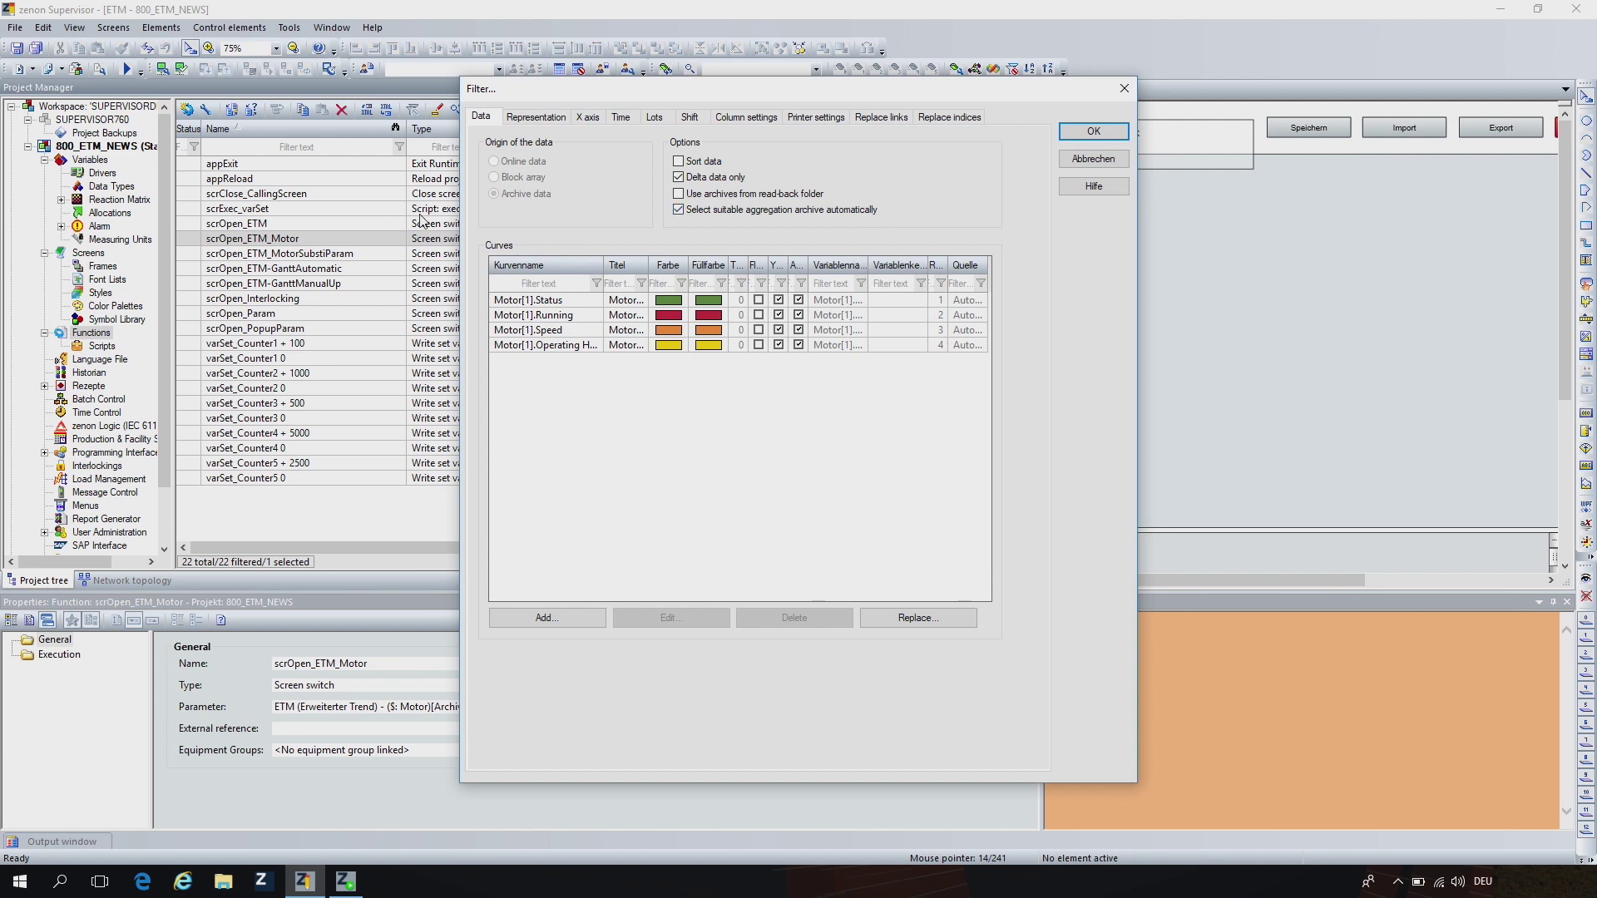
Step: Review the filter's Motor[1]-to-Motor[2] link replacements, then cancel both dialogs without changes
left_click(900, 619)
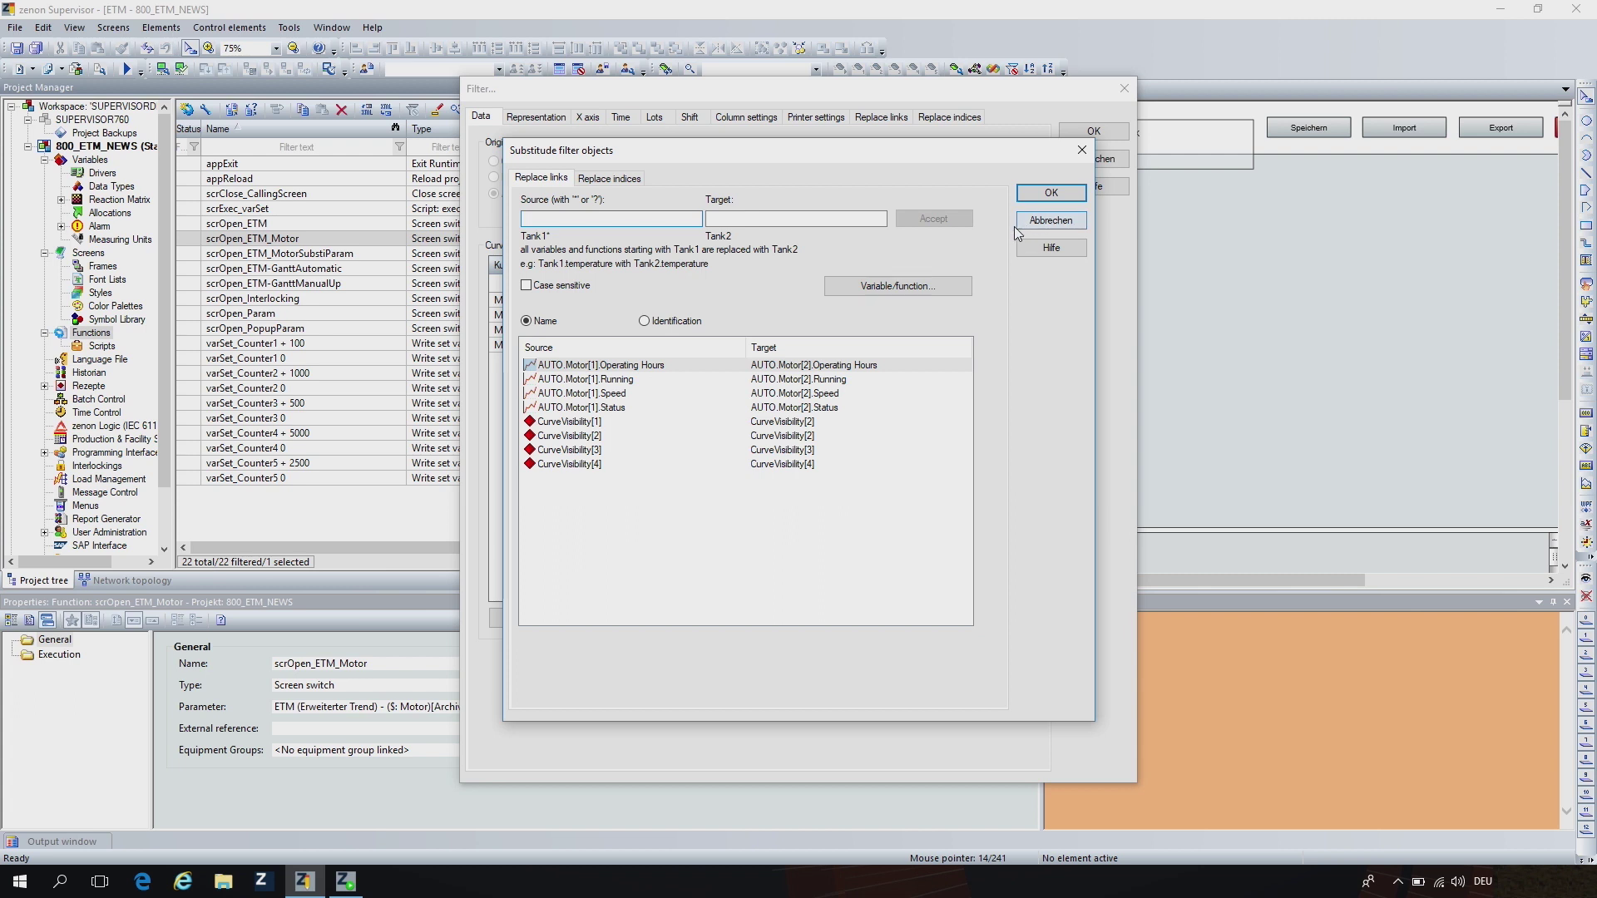
left_click(1050, 221)
left_click(1091, 159)
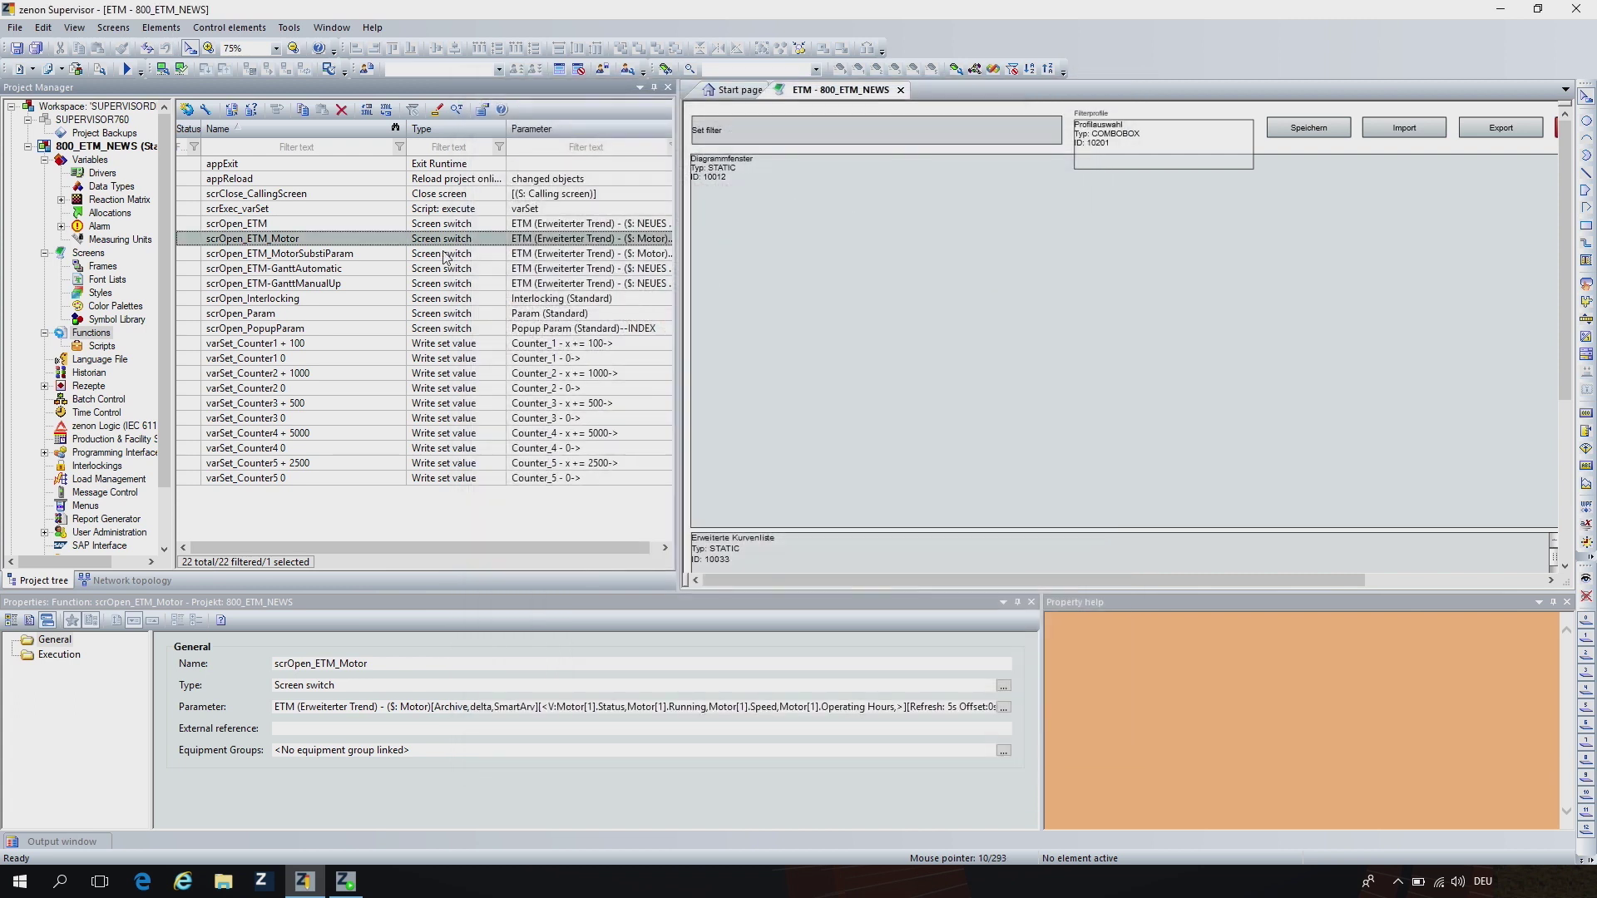
double_click(396, 253)
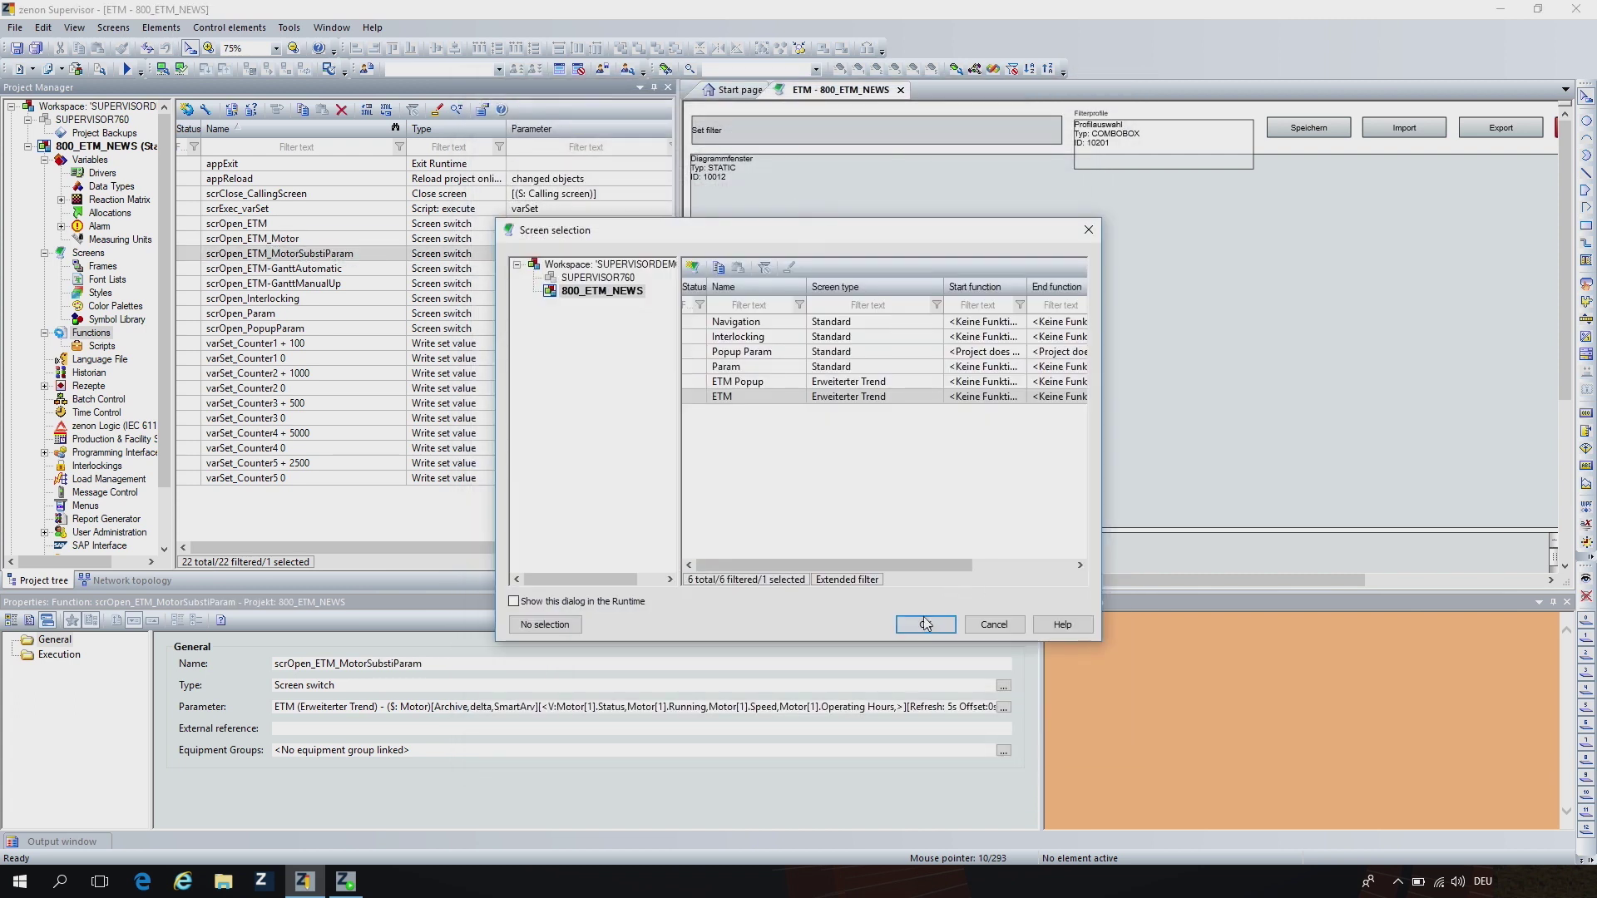
left_click(926, 625)
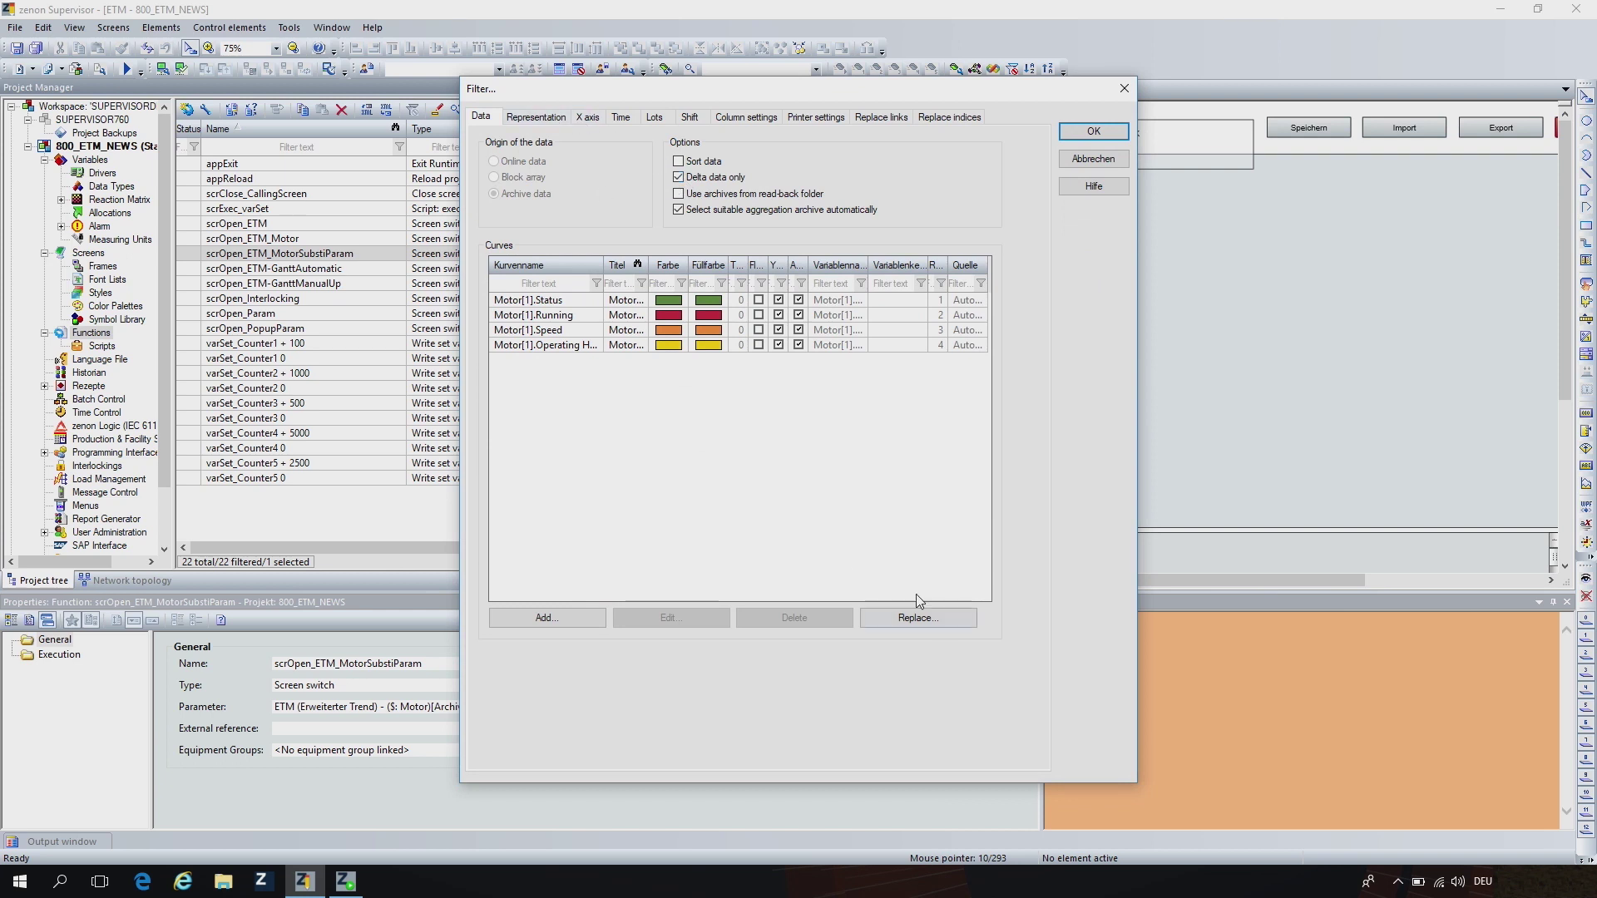
left_click(918, 617)
left_click(636, 180)
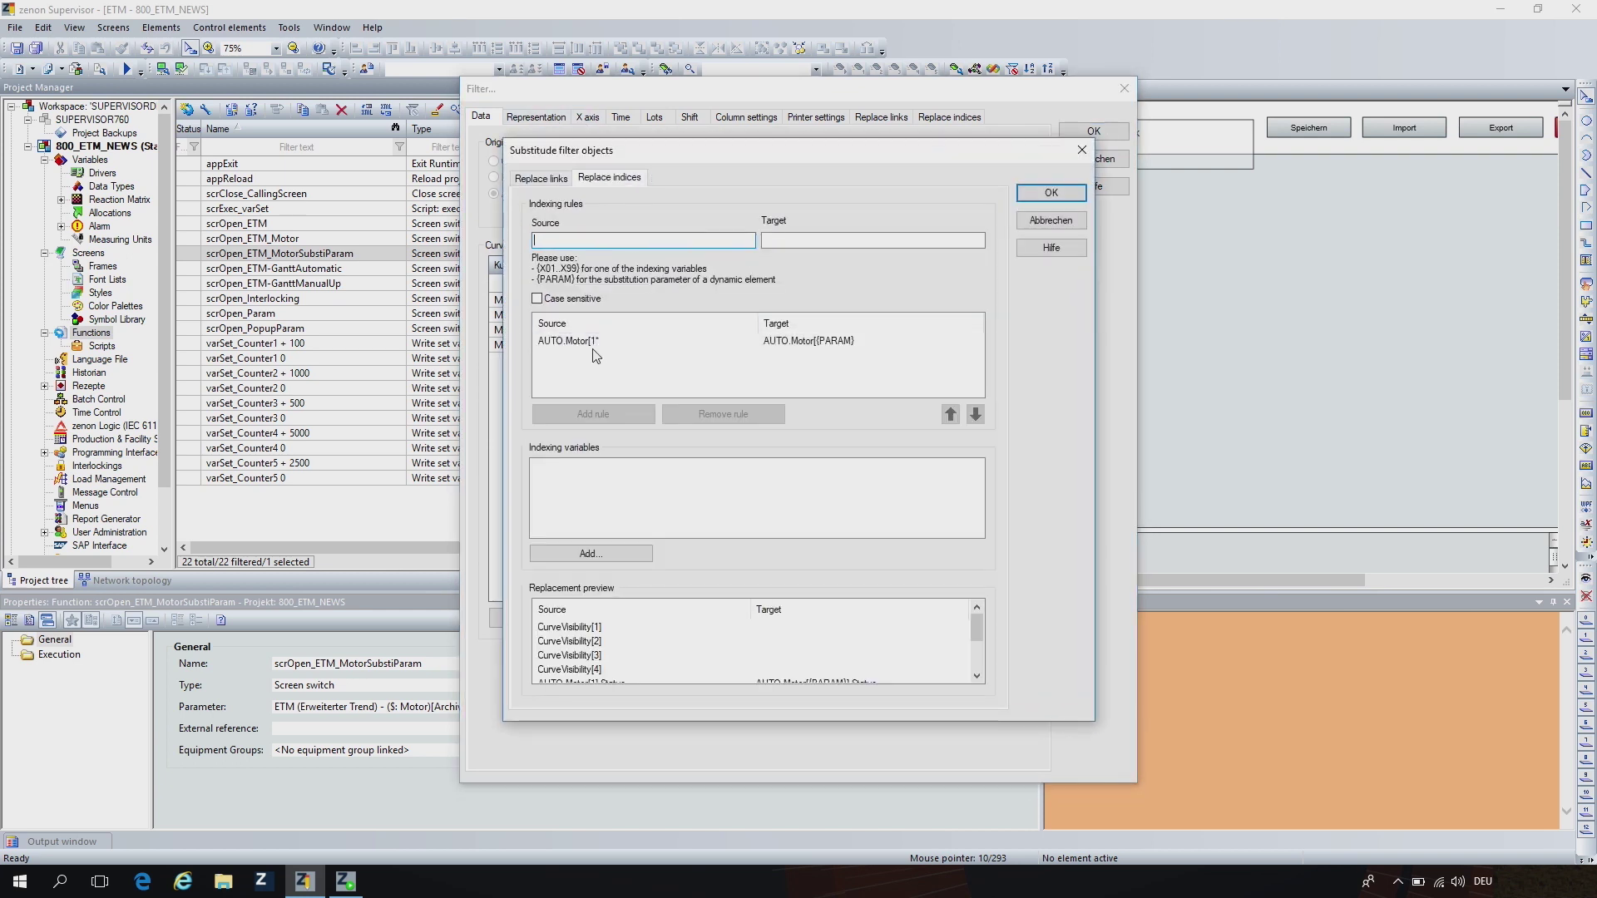
left_click(589, 342)
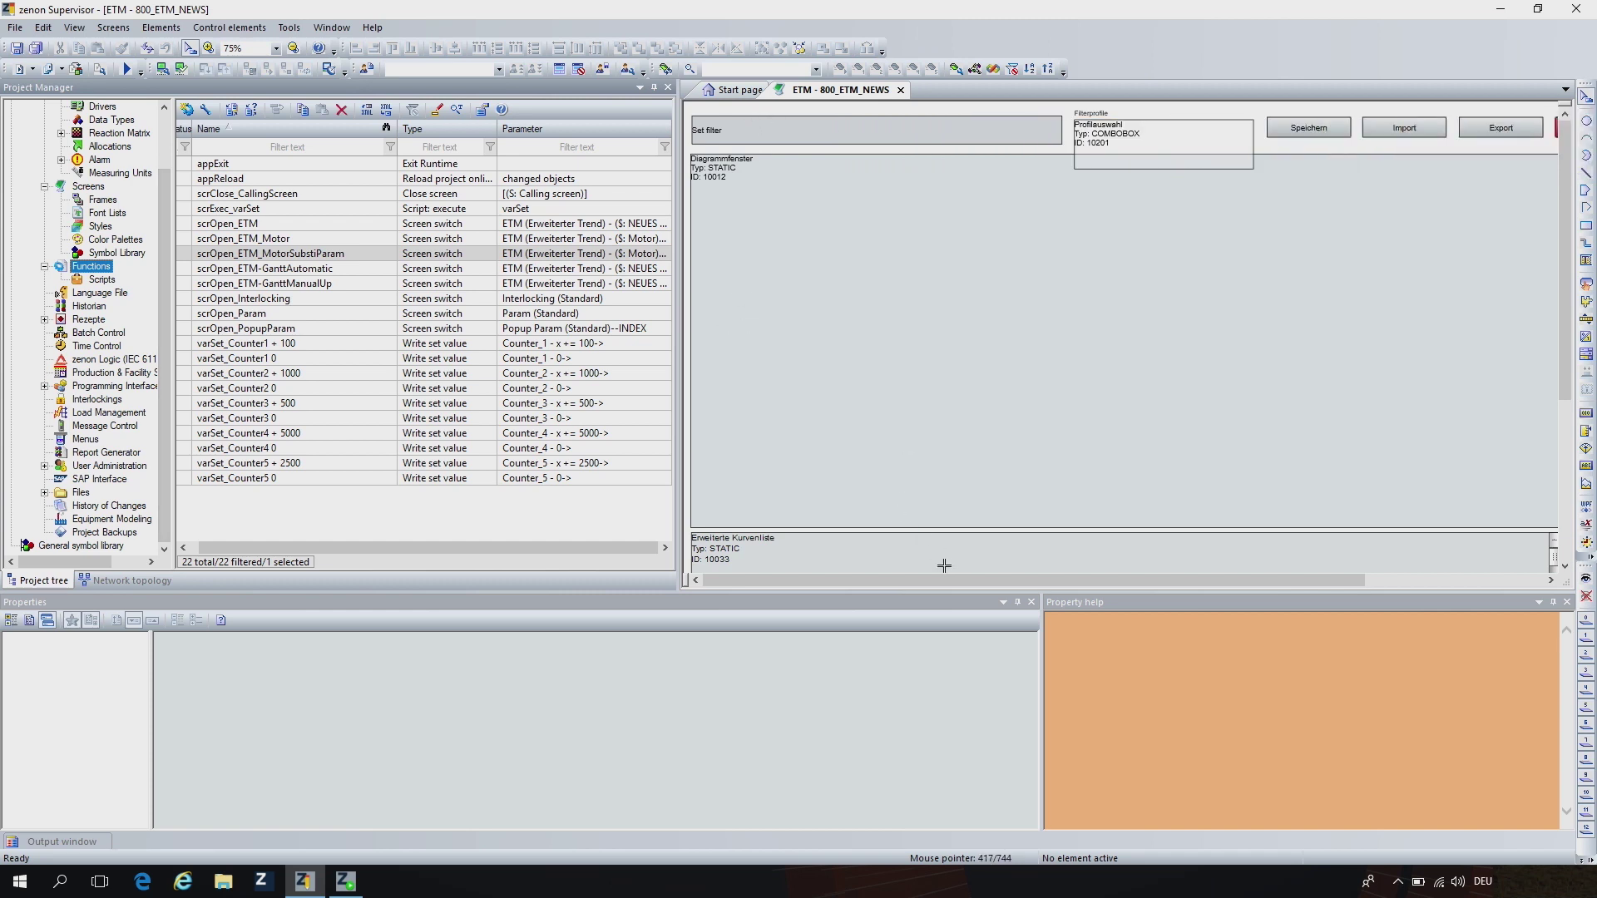
Step: Scroll to the counter displays, inspect the Counter 1 value field, then show the project's runtime menus
left_click_drag(952, 579, 1136, 564)
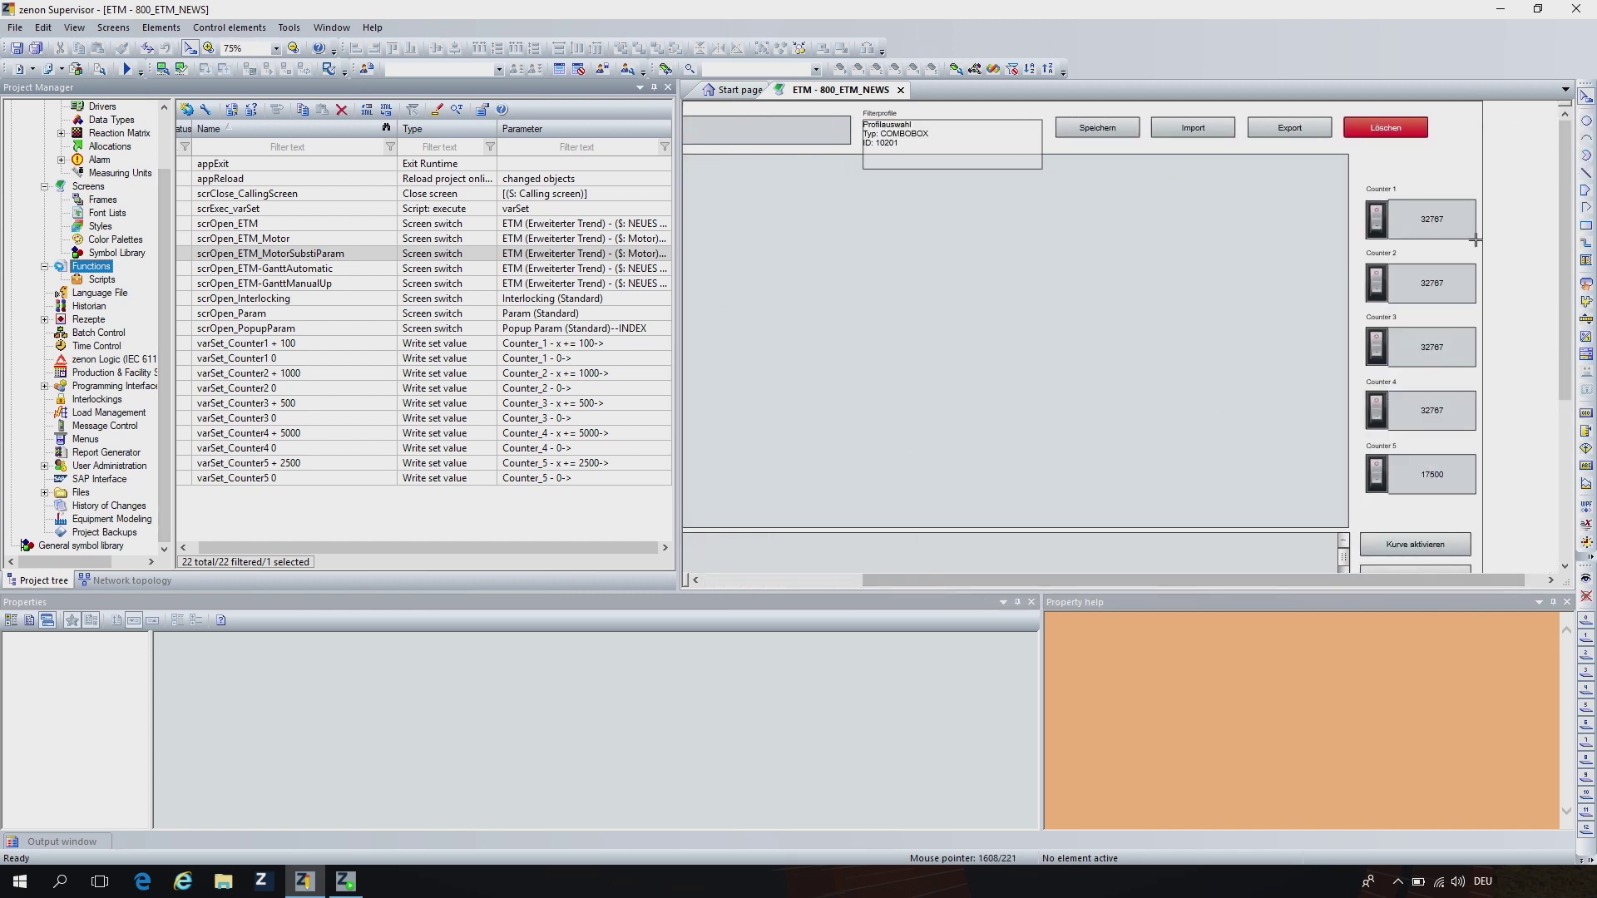
left_click(1444, 226)
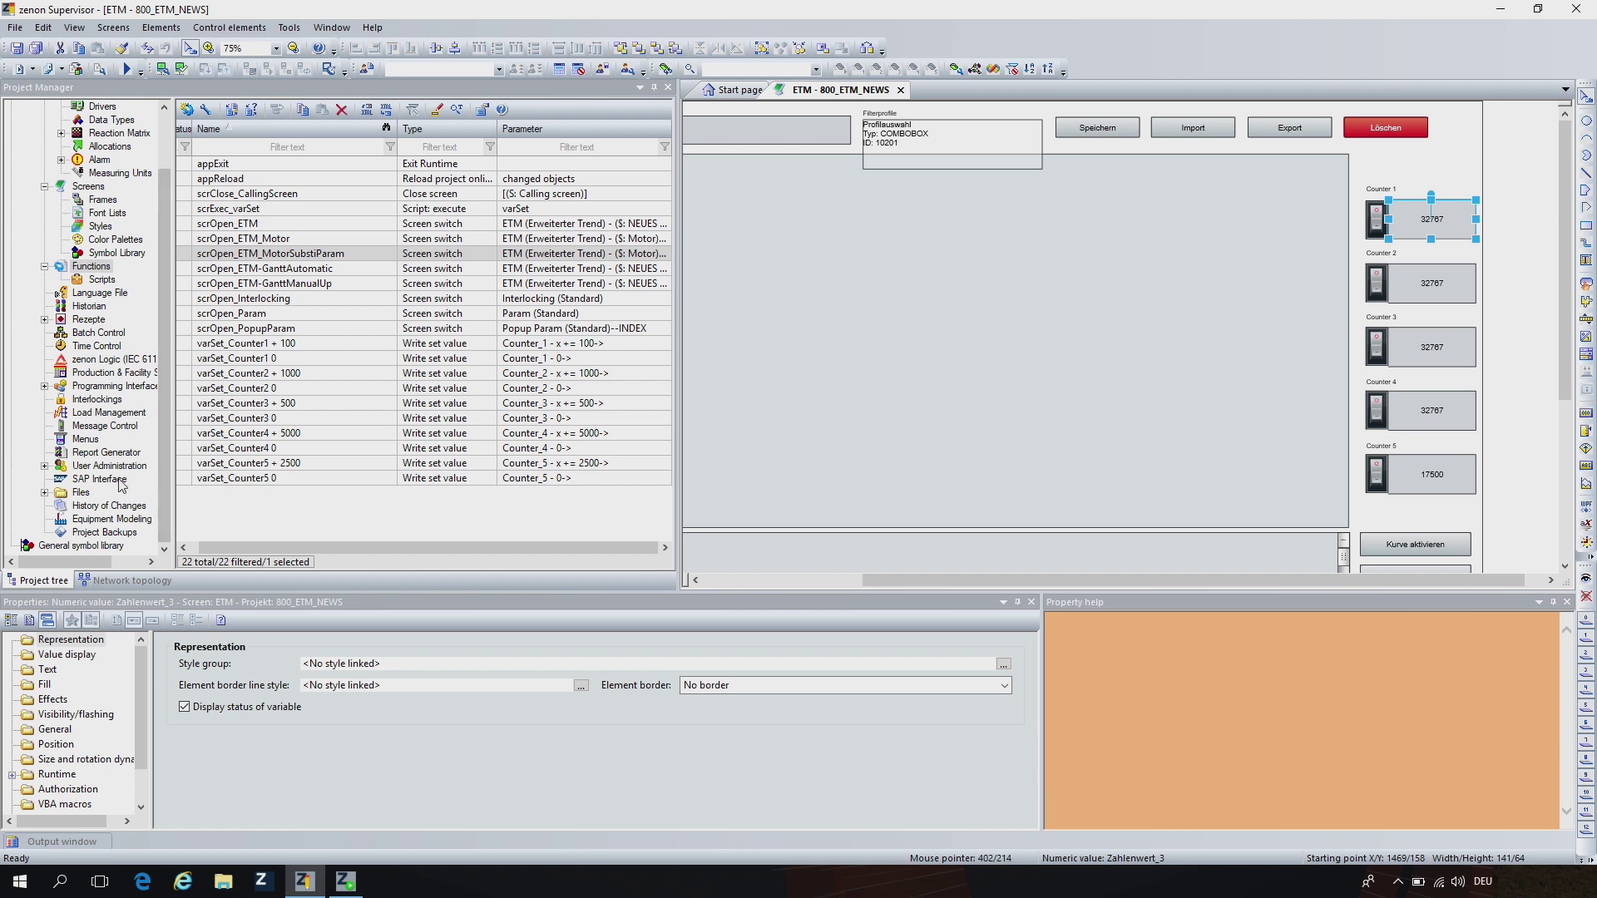
left_click(84, 439)
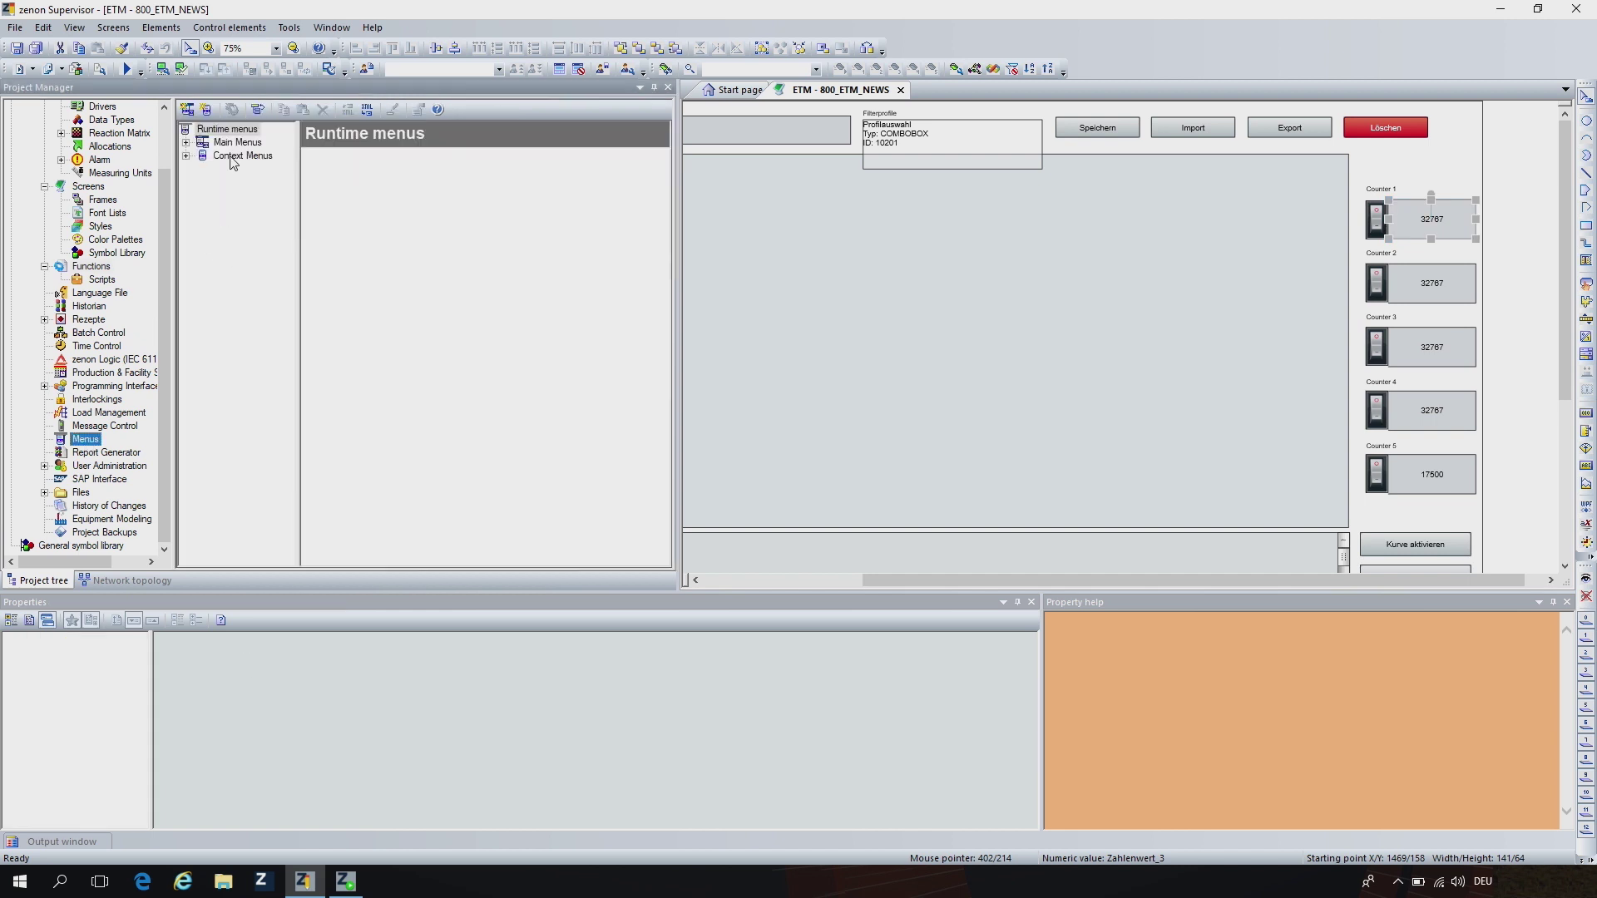
Step: Inspect Kontextmenü's Popup Trend entry, checking its Extended Trend and representation settings
left_click(232, 158)
left_click(186, 155)
left_click(246, 169)
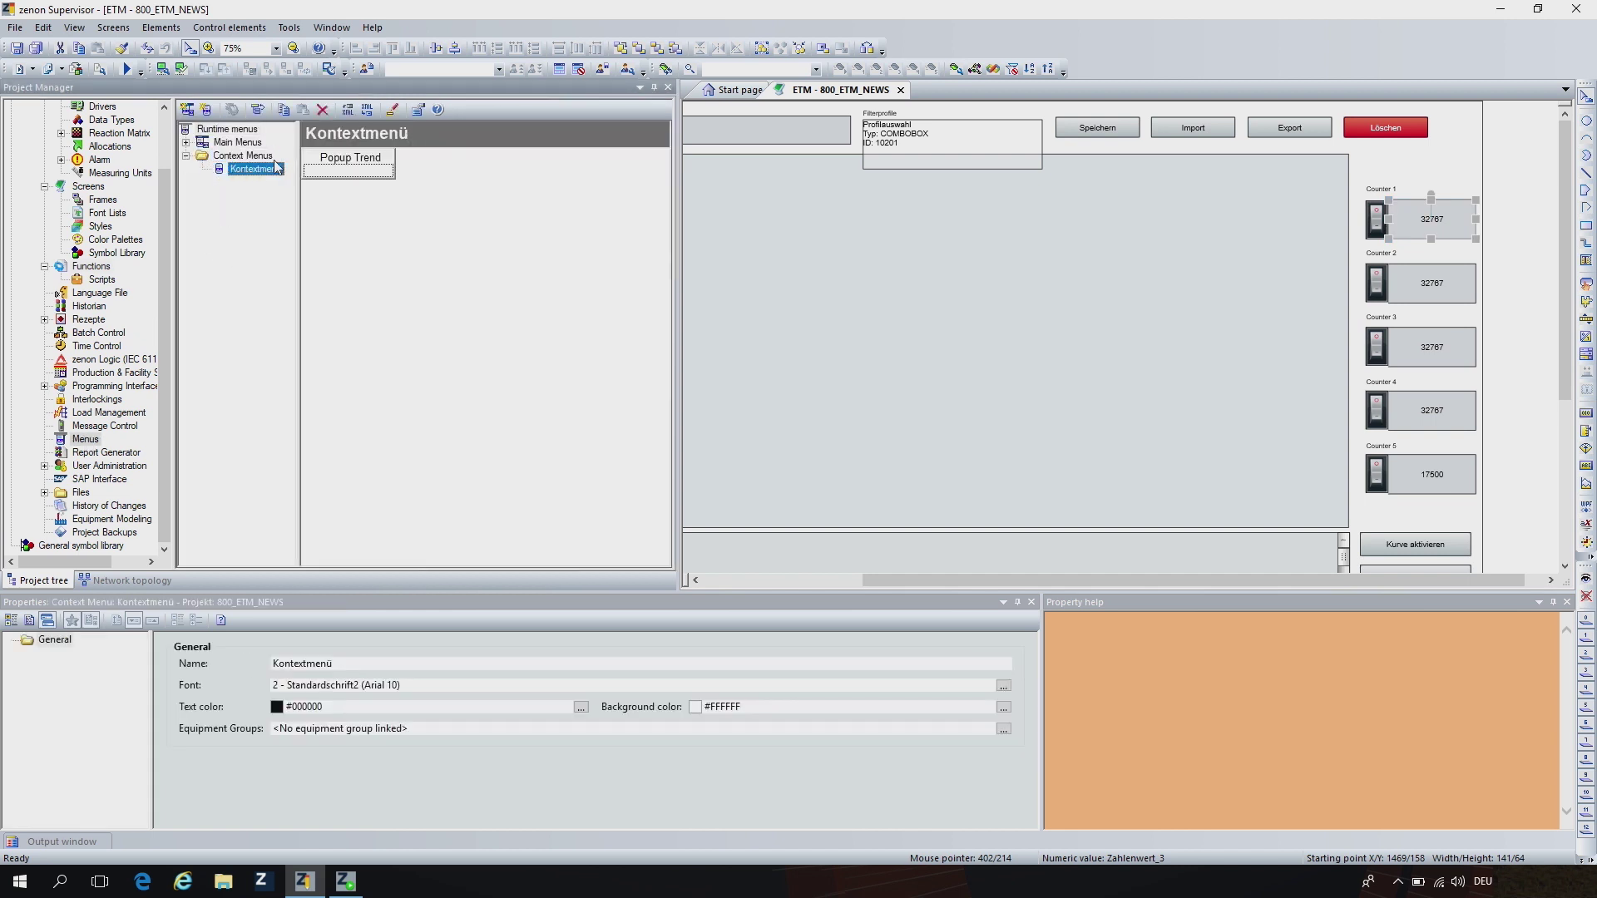
left_click(312, 166)
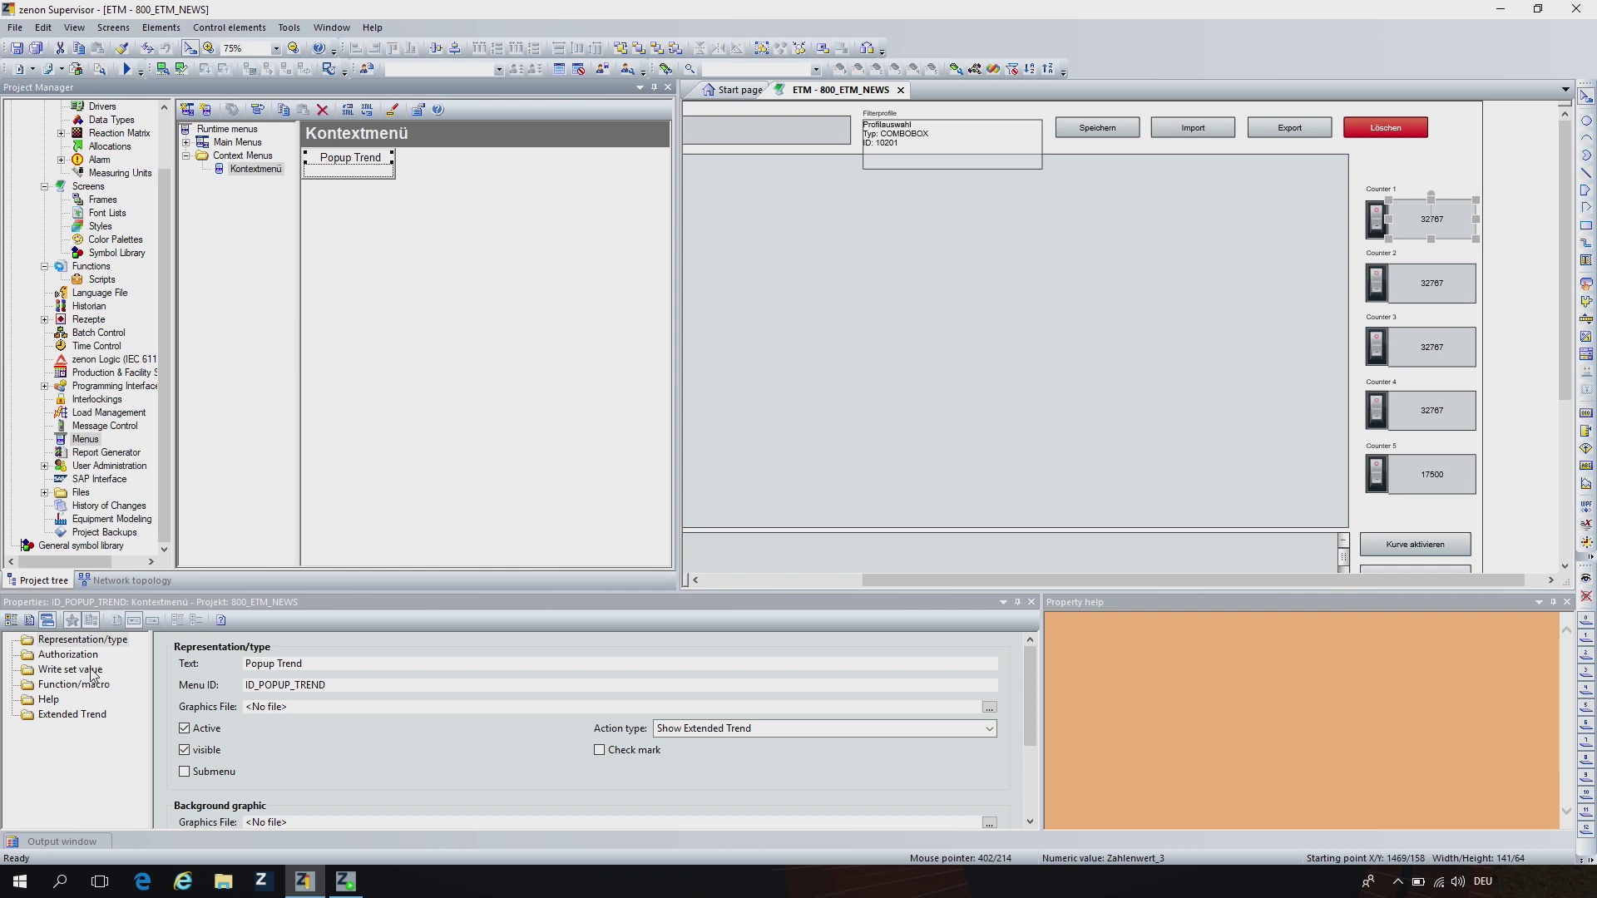
left_click(73, 715)
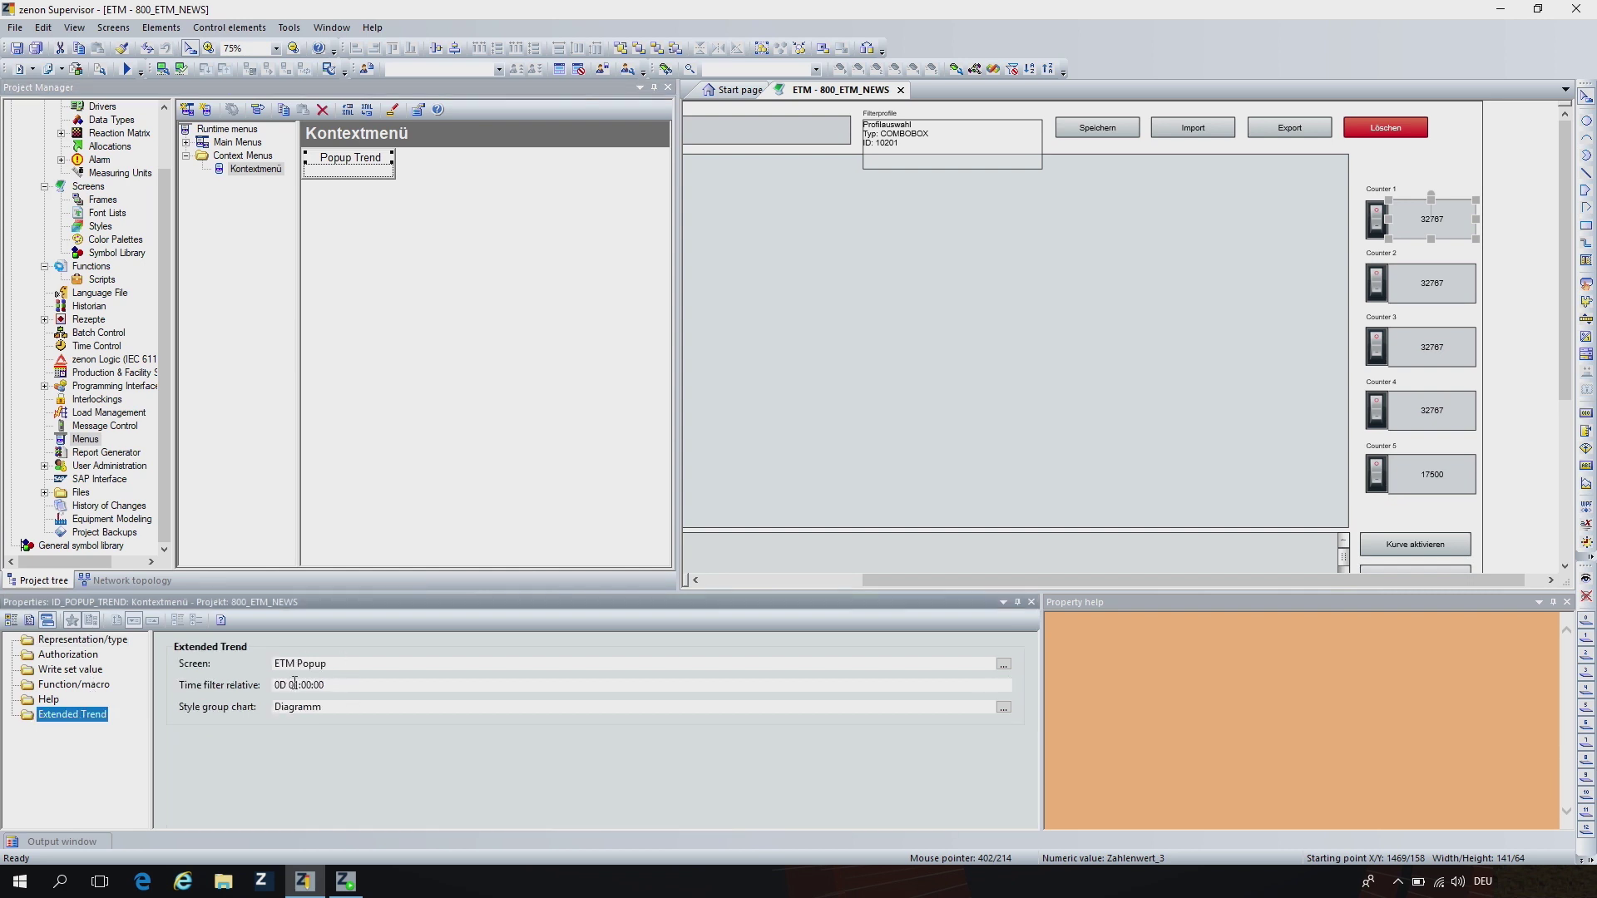
left_click(109, 642)
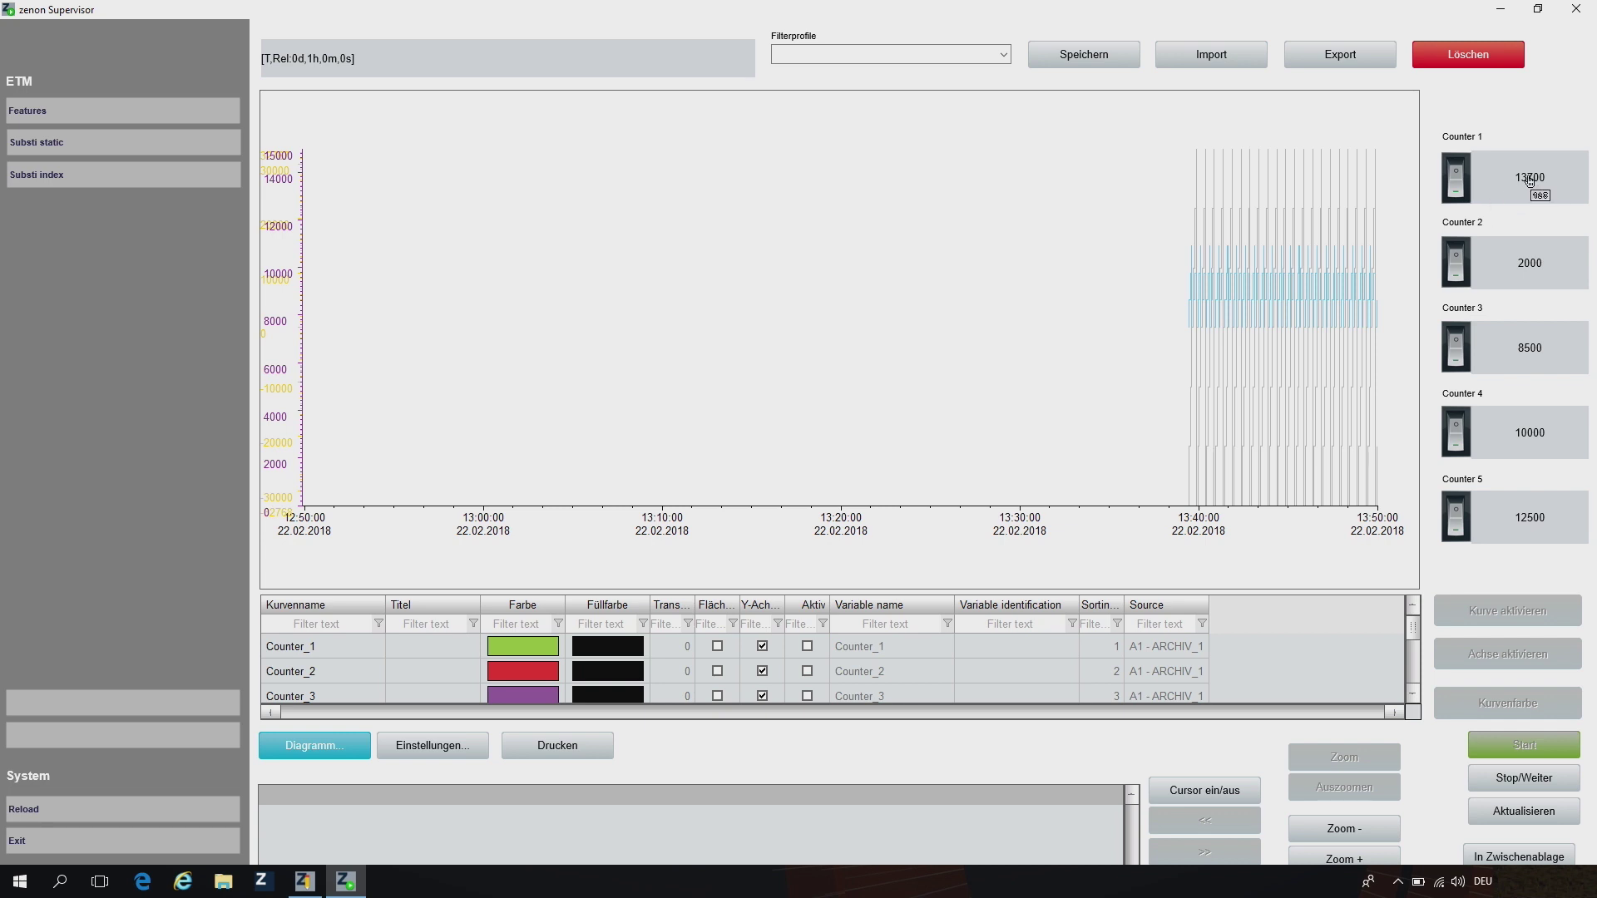
Step: Open a Popup Trend on Counter 1, then drag-select the Counter 1–3 value fields
left_click(1552, 195)
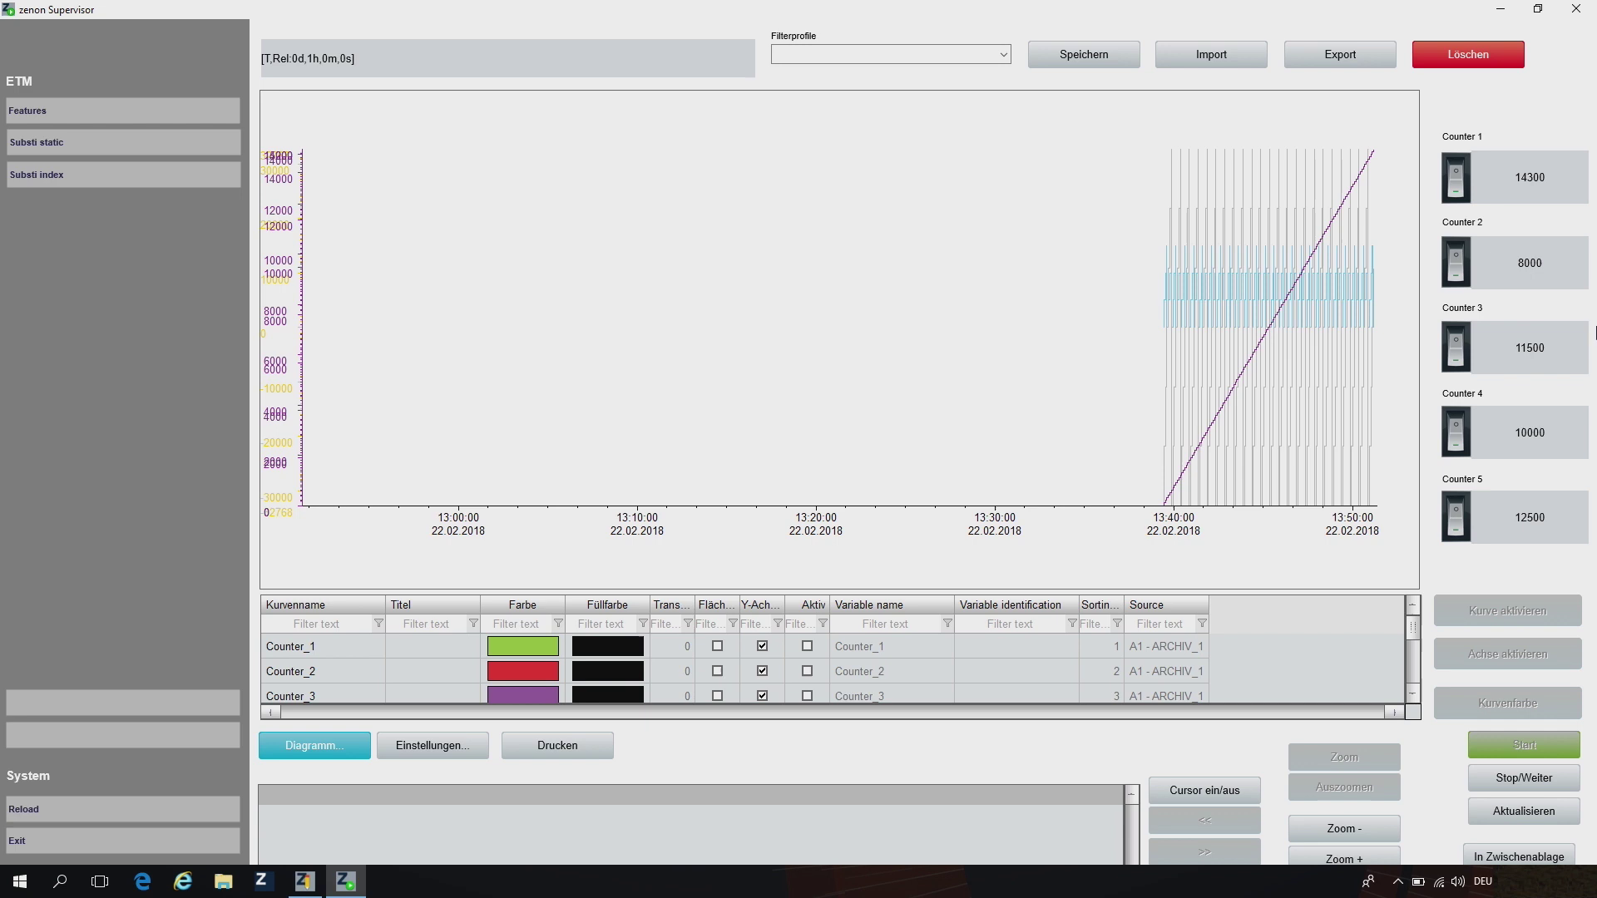
left_click_drag(1507, 204, 1472, 129)
left_click_drag(1596, 385, 1444, 115)
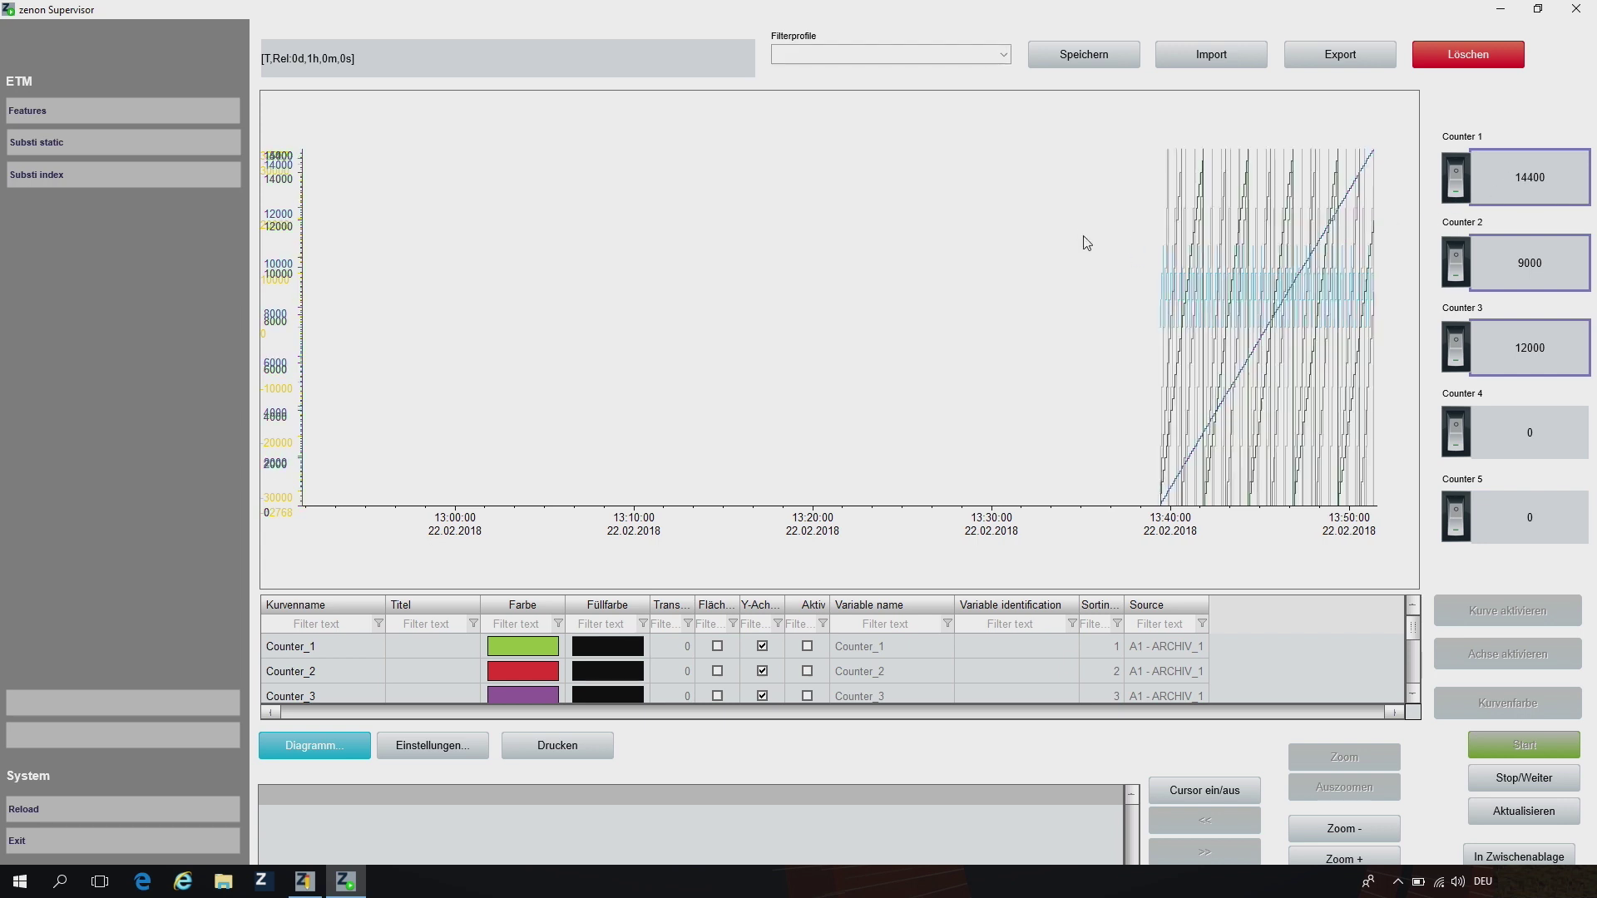